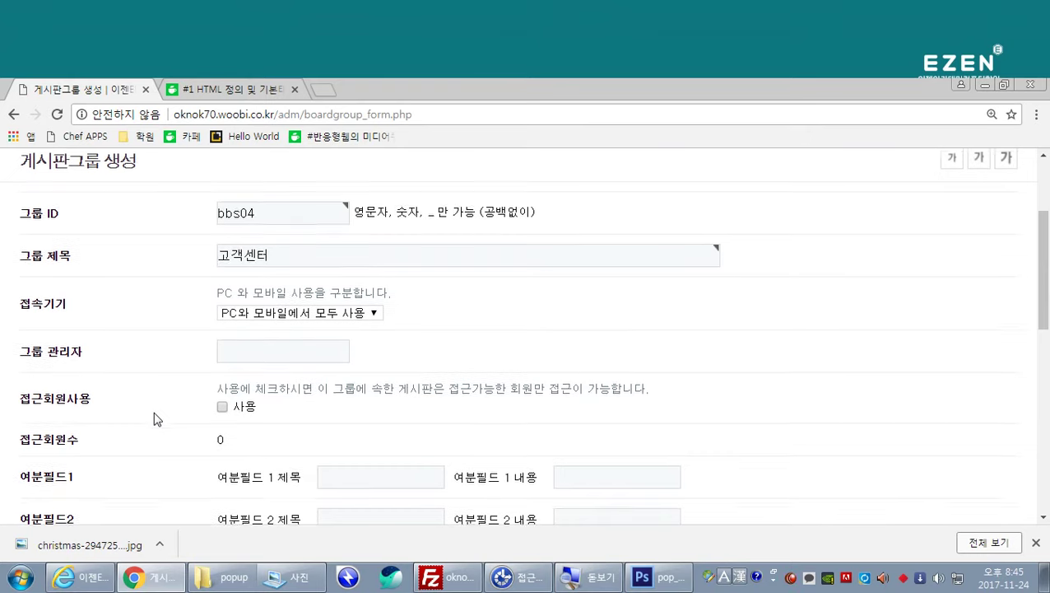
Step: Save the new 고객센터 board group so it is created as bbs04
scroll(153, 419, "down", 1)
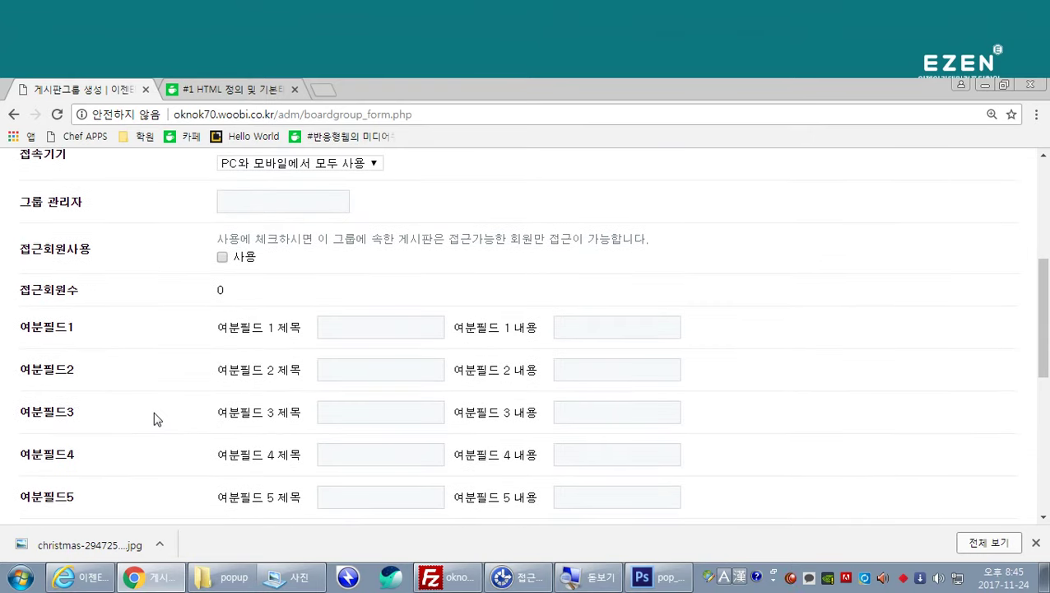
scroll(153, 419, "up", 3)
scroll(182, 403, "down", 1)
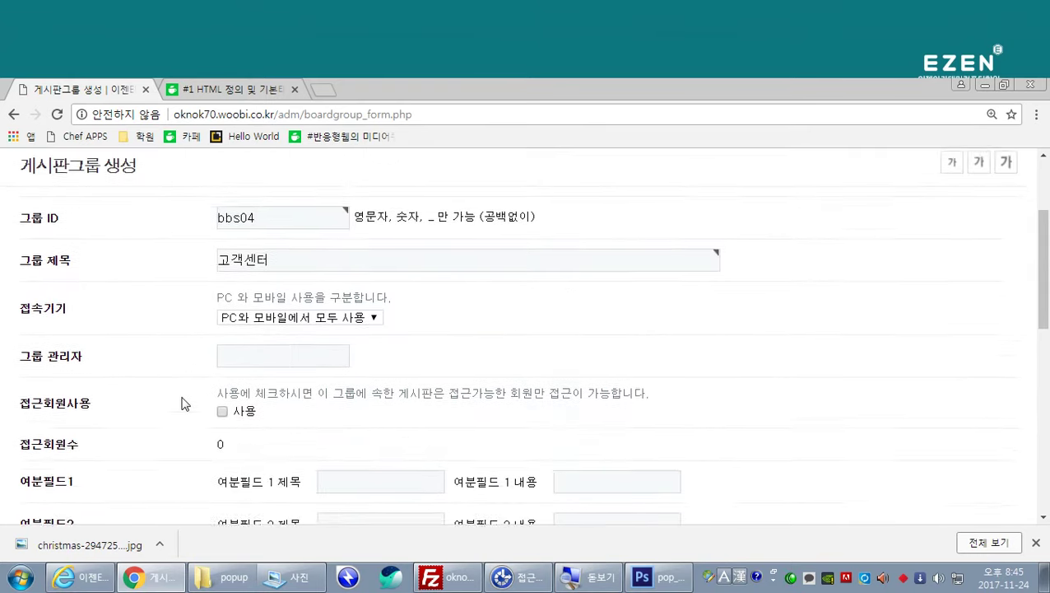
scroll(182, 402, "down", 6)
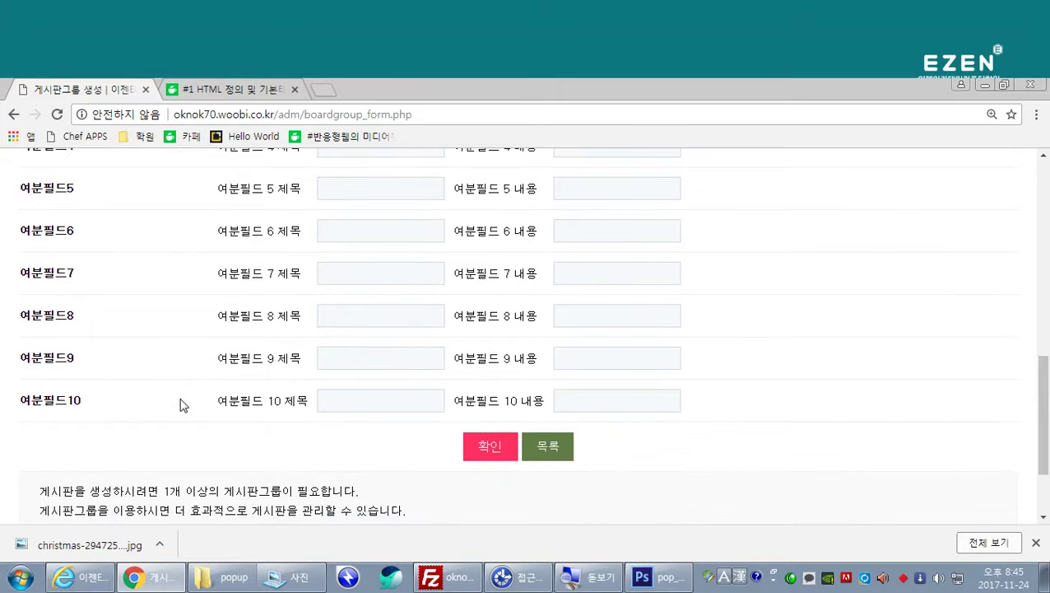
scroll(183, 405, "up", 5)
scroll(183, 404, "down", 6)
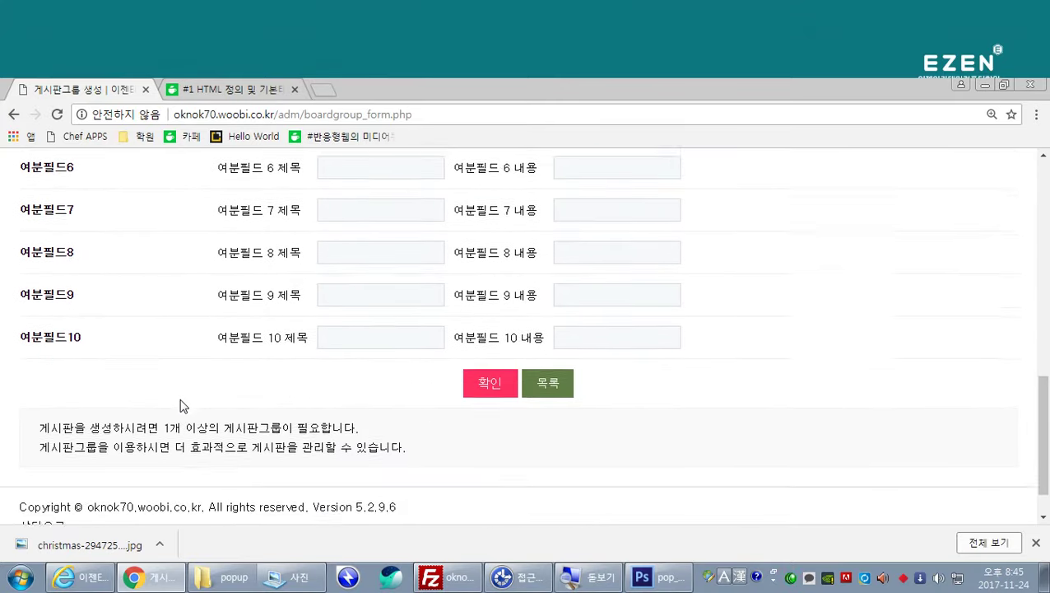
scroll(487, 387, "up", 7)
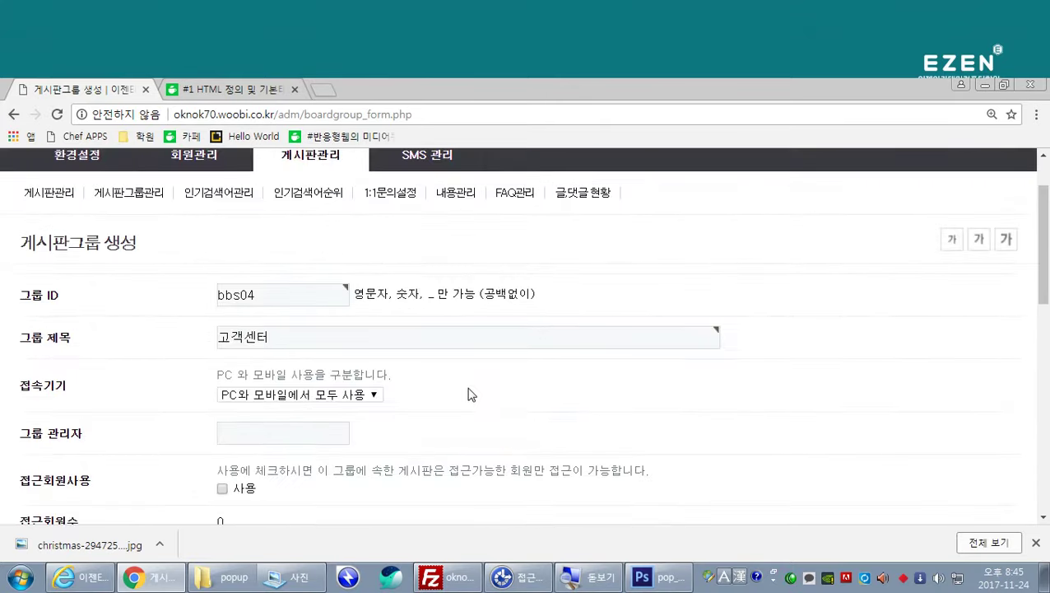
scroll(467, 394, "up", 1)
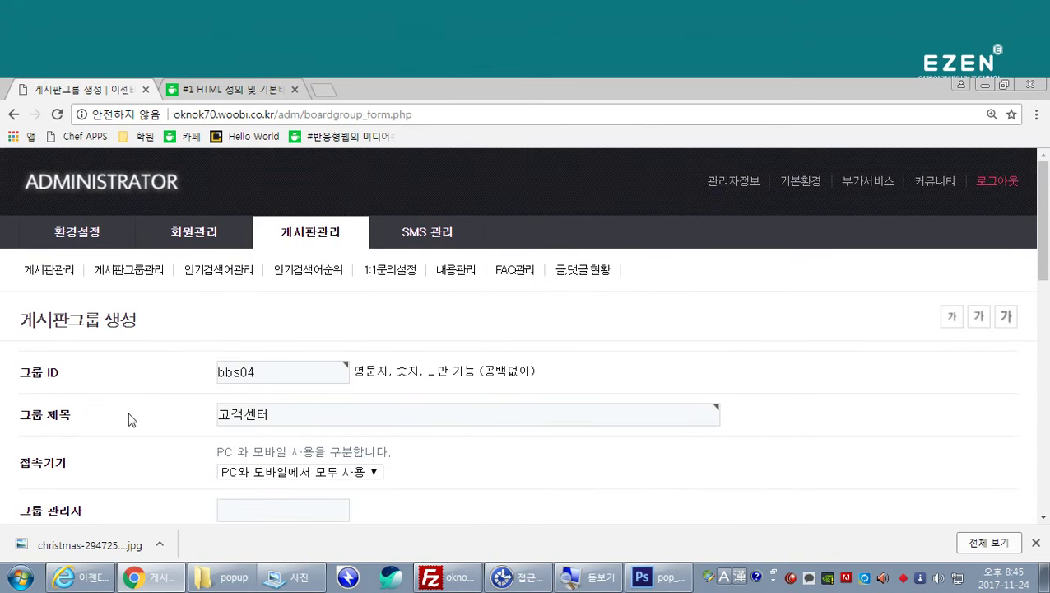
scroll(164, 424, "down", 8)
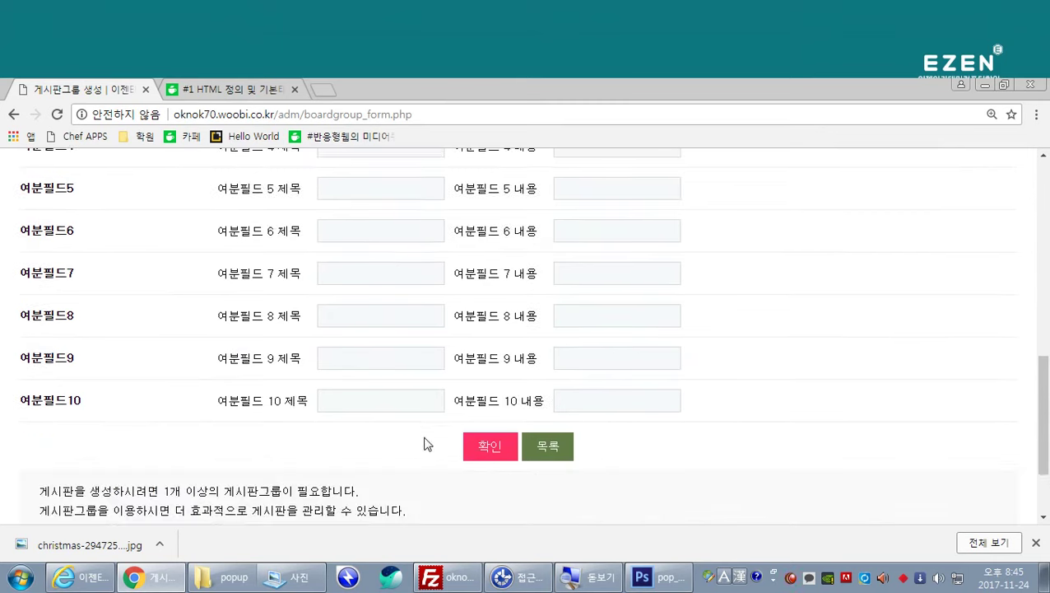
left_click(483, 454)
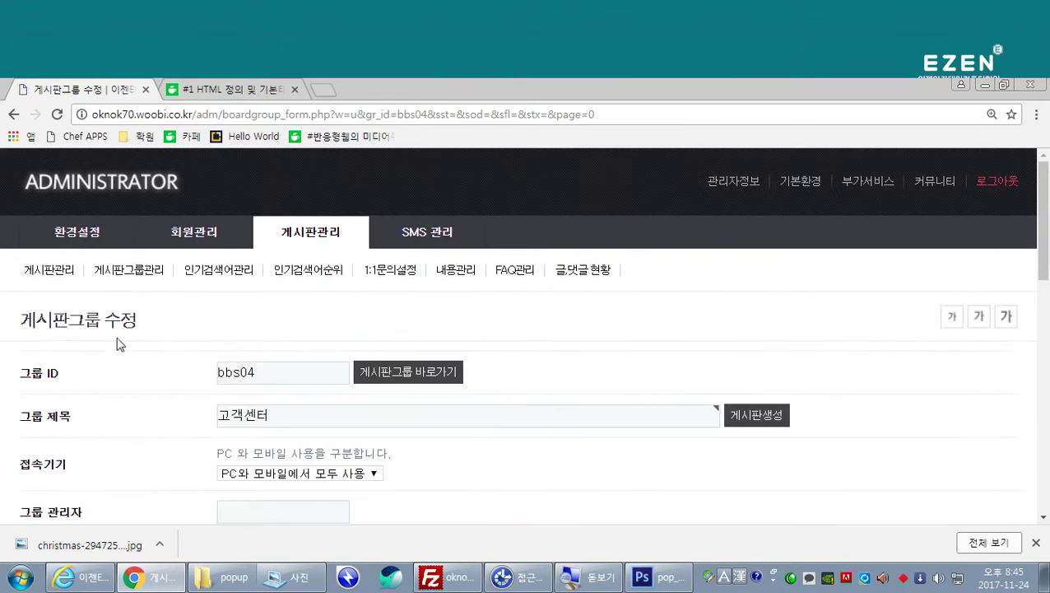
Step: Show the board group list with bbs01 회사소개 through bbs04 고객센터, each with 0 boards
left_click(327, 240)
scroll(382, 356, "down", 2)
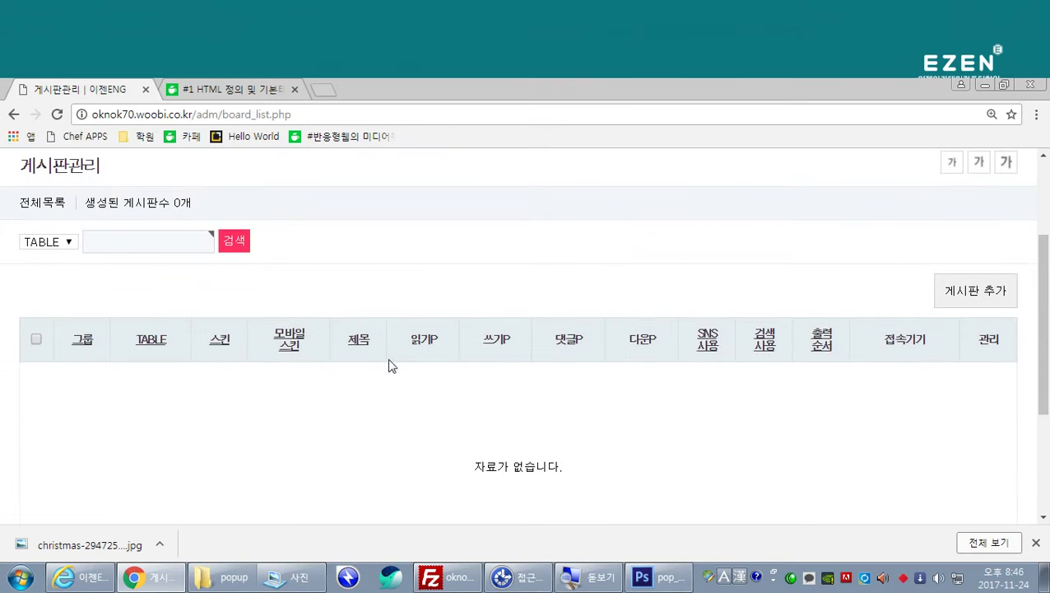
scroll(321, 369, "up", 1)
scroll(326, 368, "up", 1)
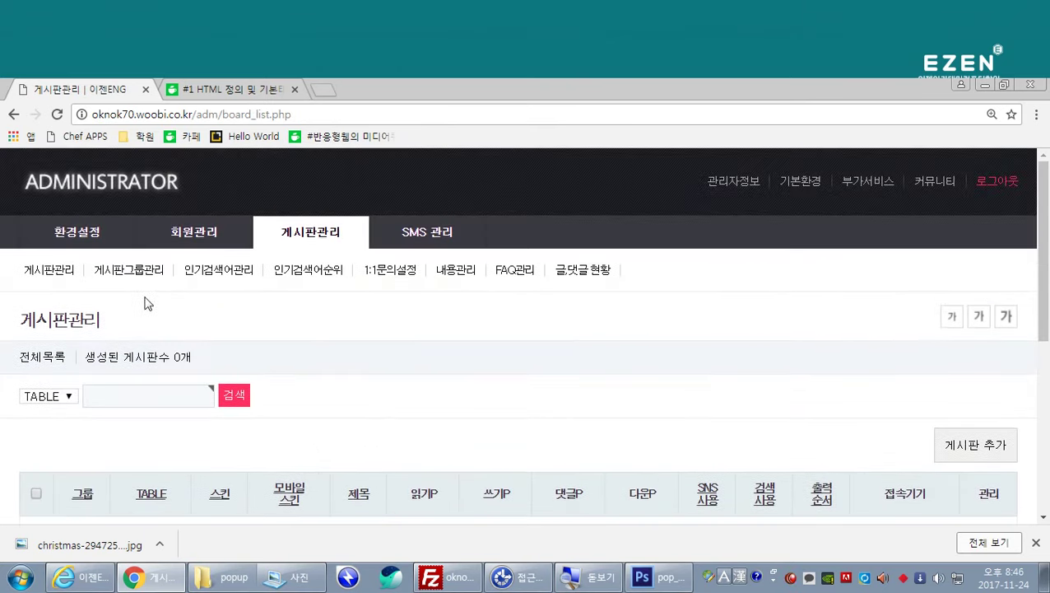
left_click(142, 282)
scroll(475, 355, "down", 2)
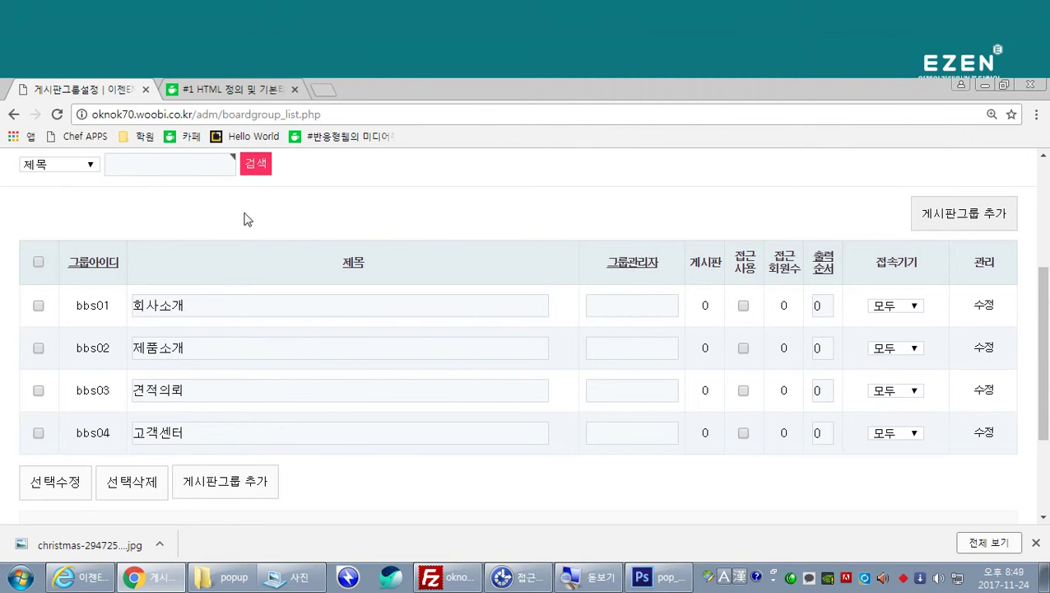
Step: Open the 게시판관리 board list, which reports 0 boards created
scroll(235, 222, "up", 2)
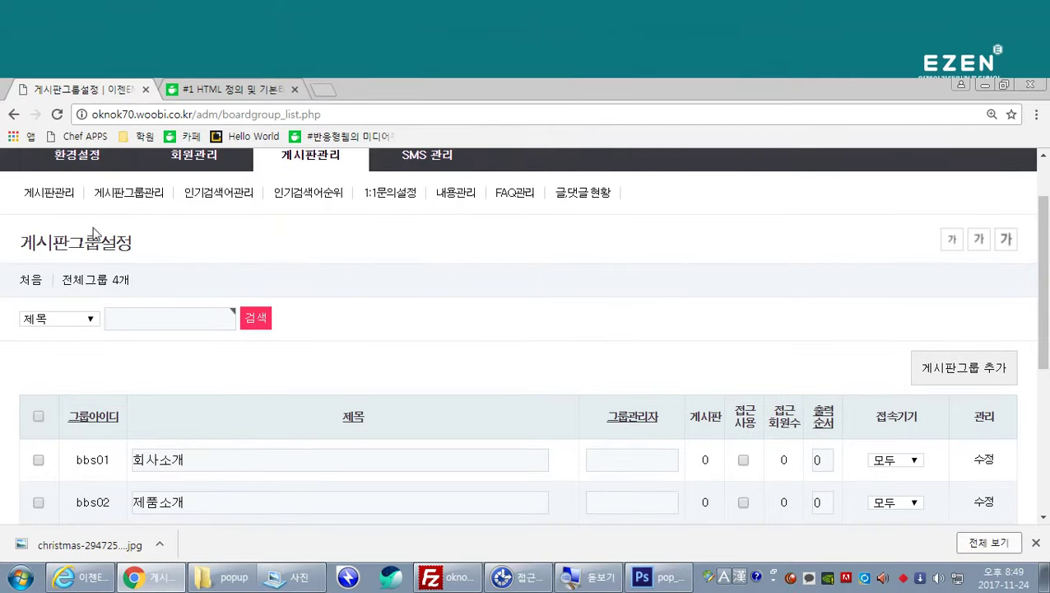
left_click(43, 197)
scroll(343, 401, "down", 3)
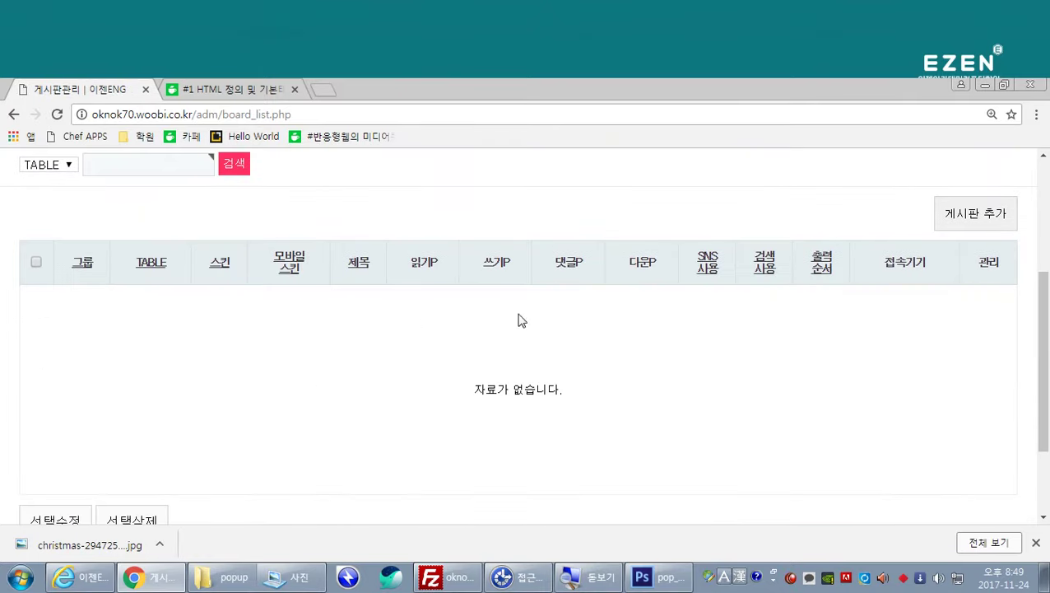
scroll(483, 337, "up", 2)
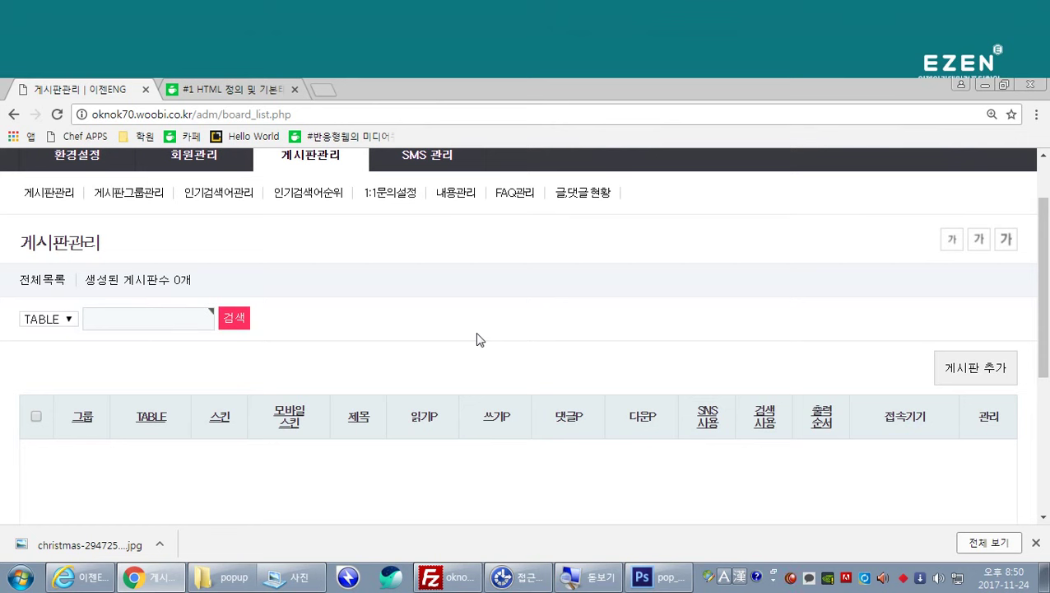
left_click(973, 377)
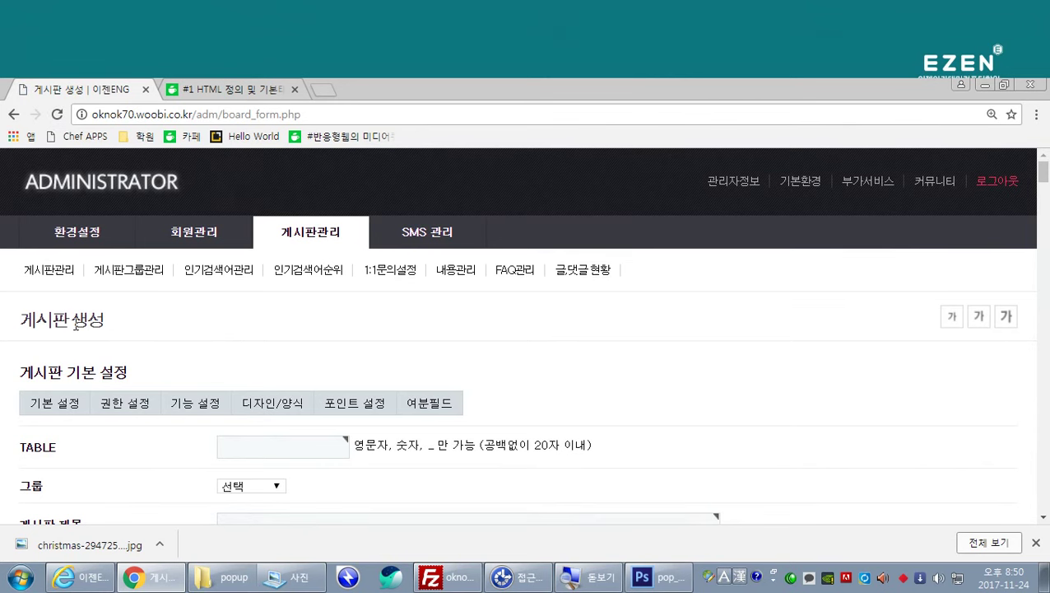
Step: Scroll the blank new-board form and focus its TABLE name field
scroll(133, 327, "down", 1)
scroll(135, 326, "down", 1)
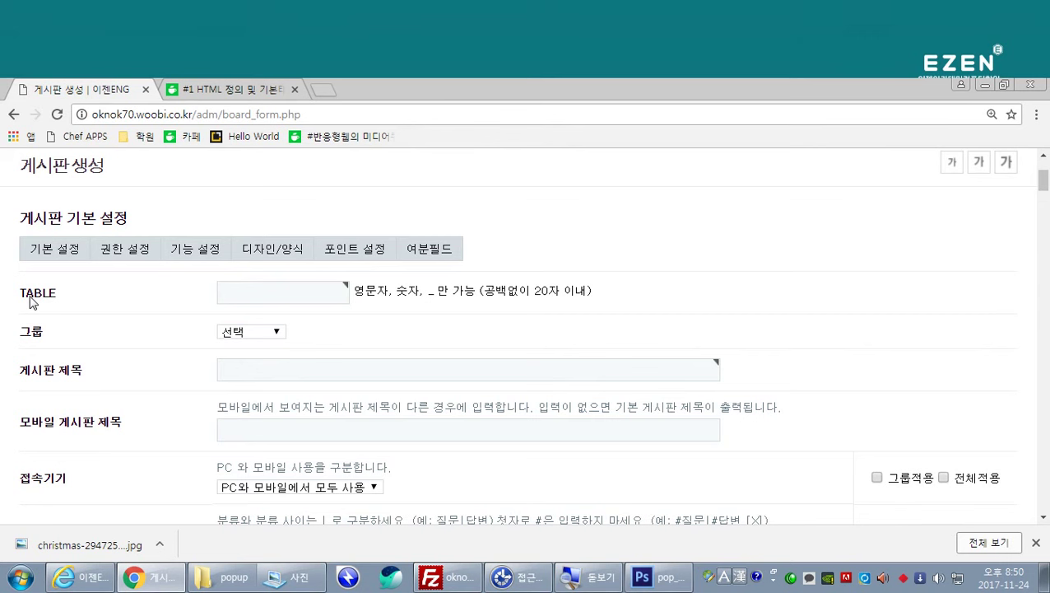
left_click(228, 290)
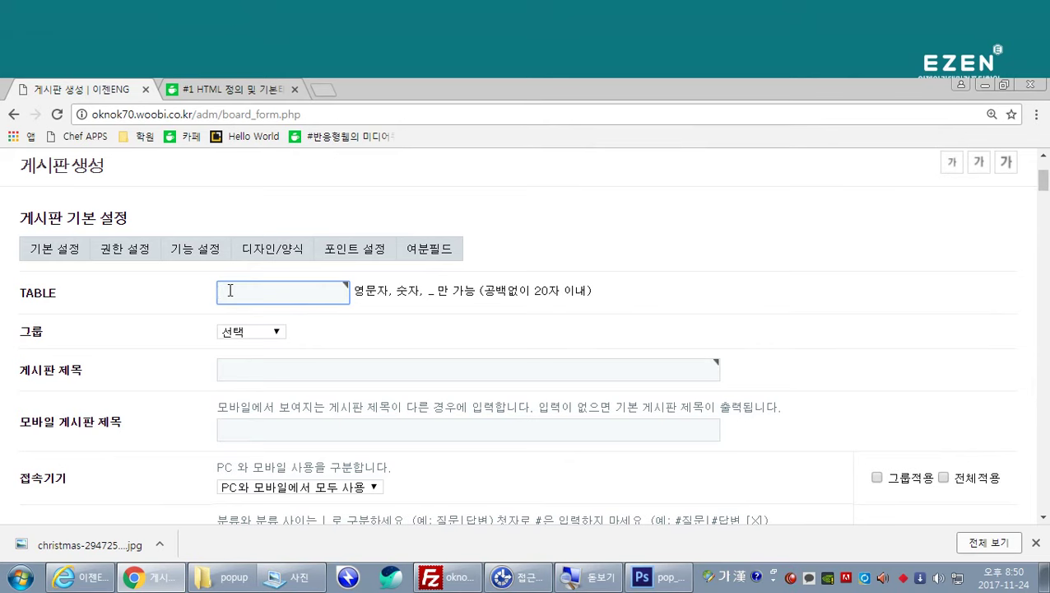
Step: Load the SIR site sir.kr in a new browser tab
key("ctrl+t")
type("sir.kr")
key("Return")
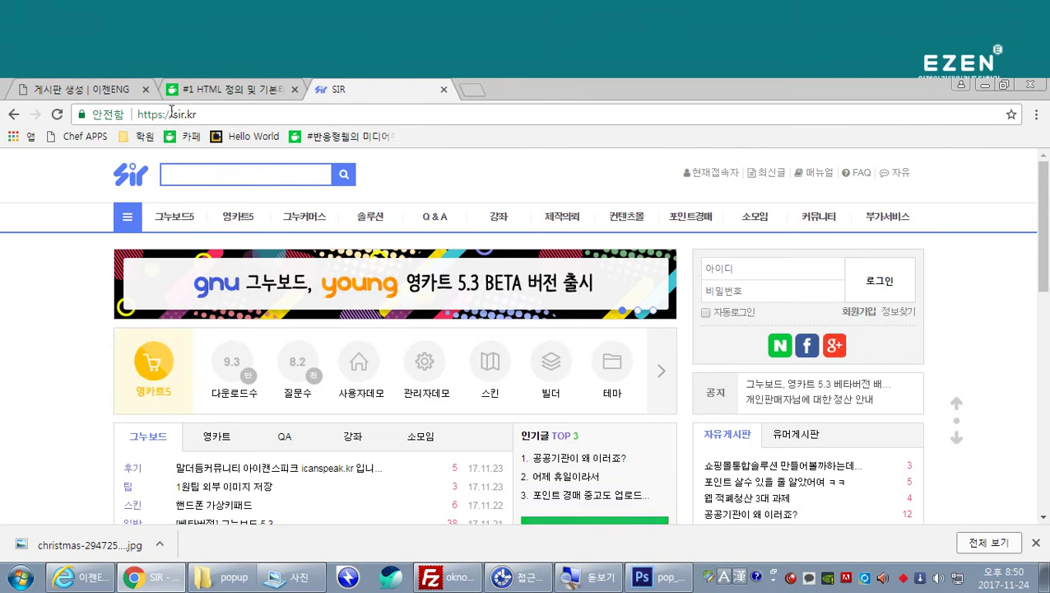
Step: Browse SIR's 그누보드5 user demo to its 자유게시판 board, then return to the admin form
left_click(177, 219)
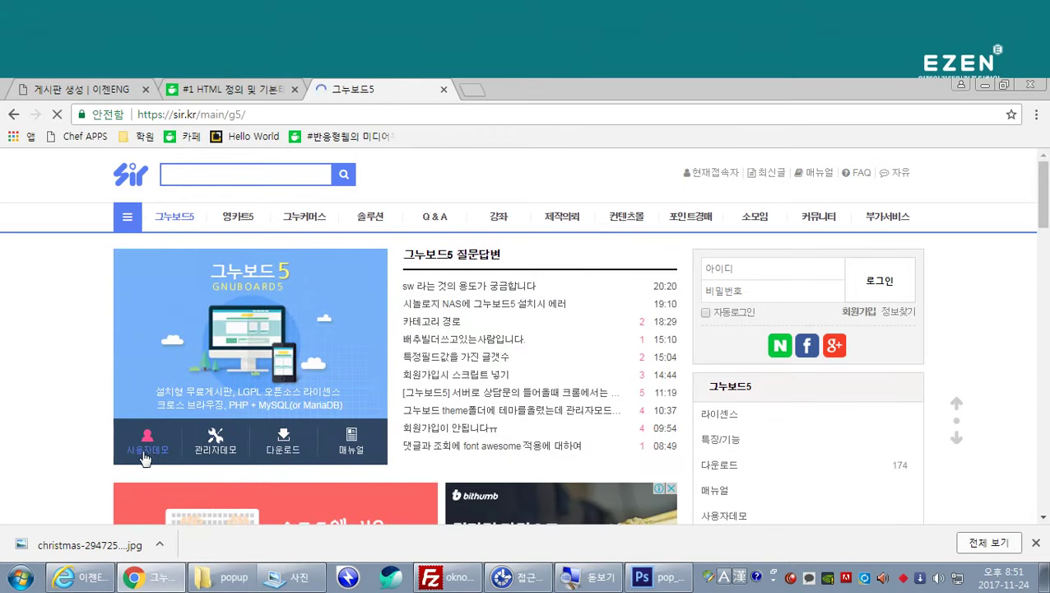
left_click(145, 451)
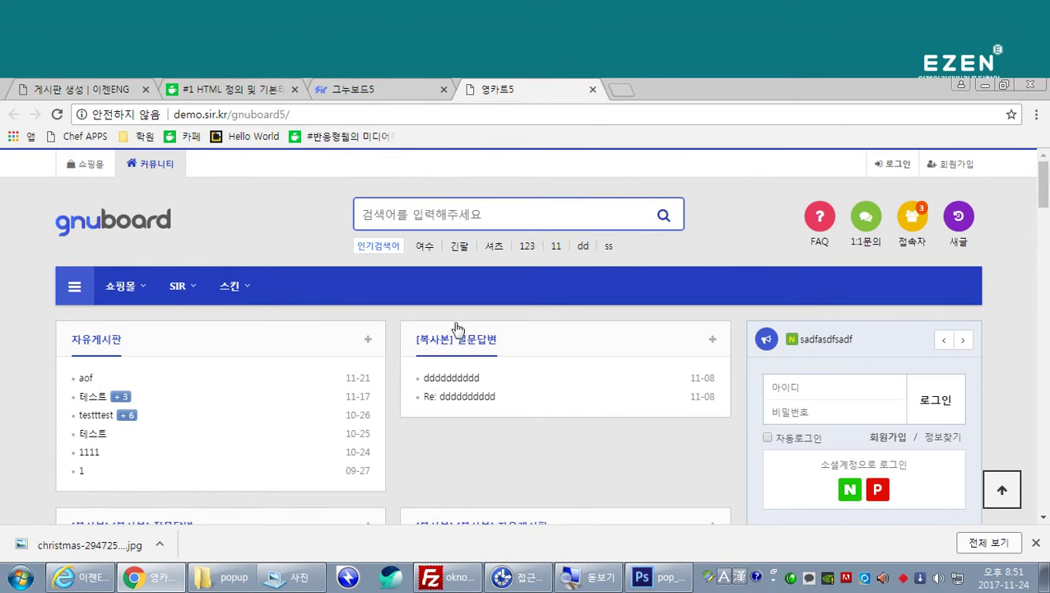
scroll(457, 335, "down", 1)
scroll(477, 394, "down", 2)
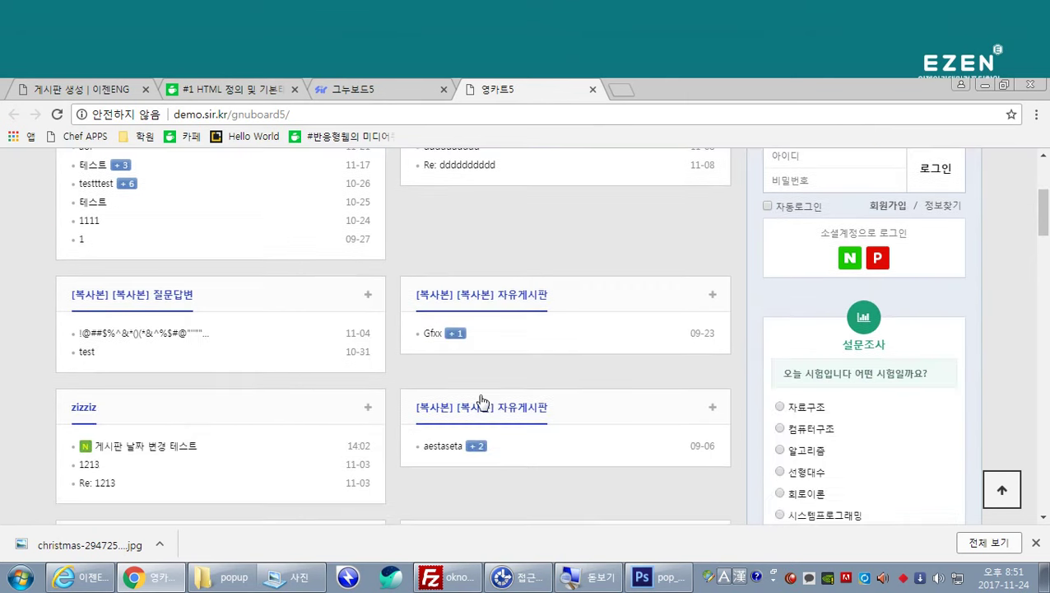
scroll(393, 421, "down", 4)
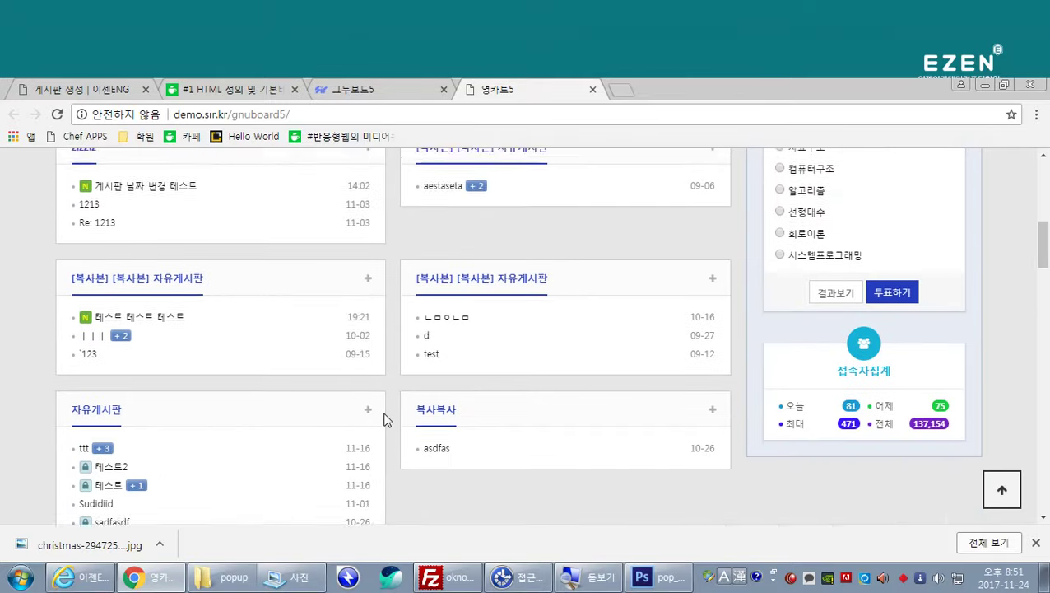
scroll(384, 410, "up", 7)
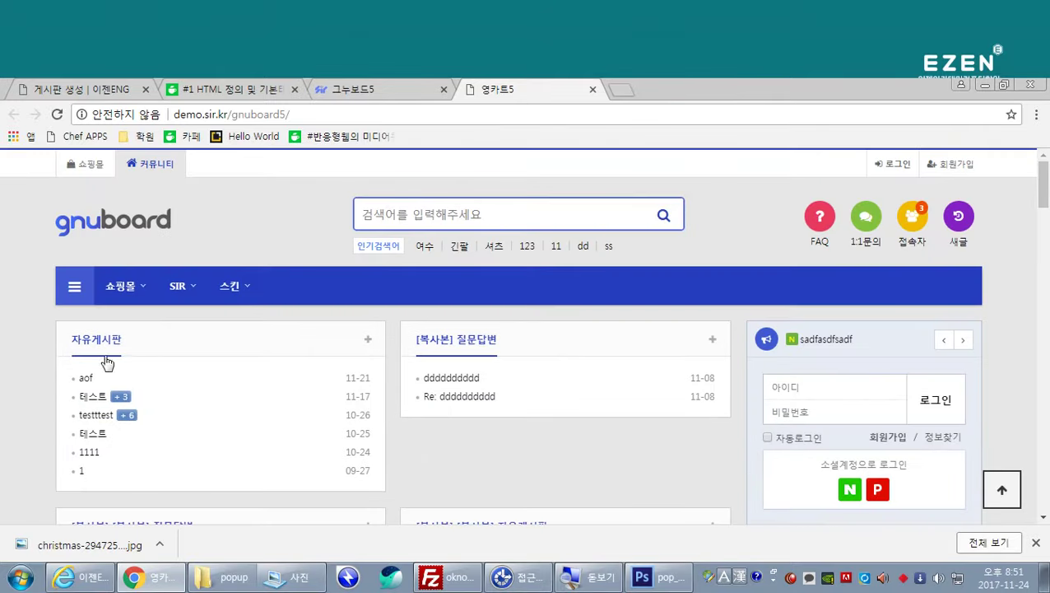
left_click(110, 343)
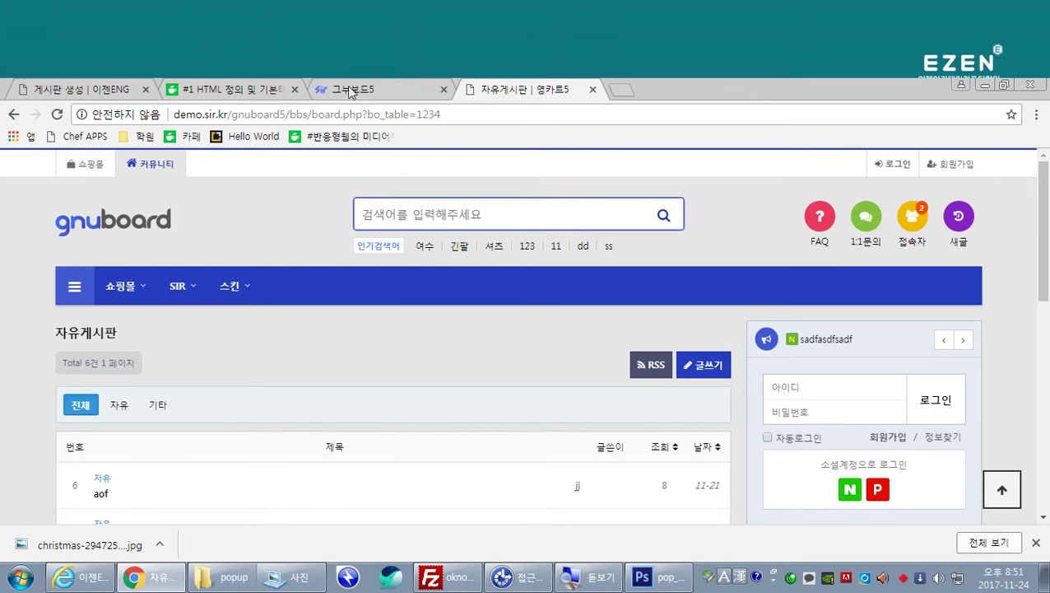
left_click(119, 98)
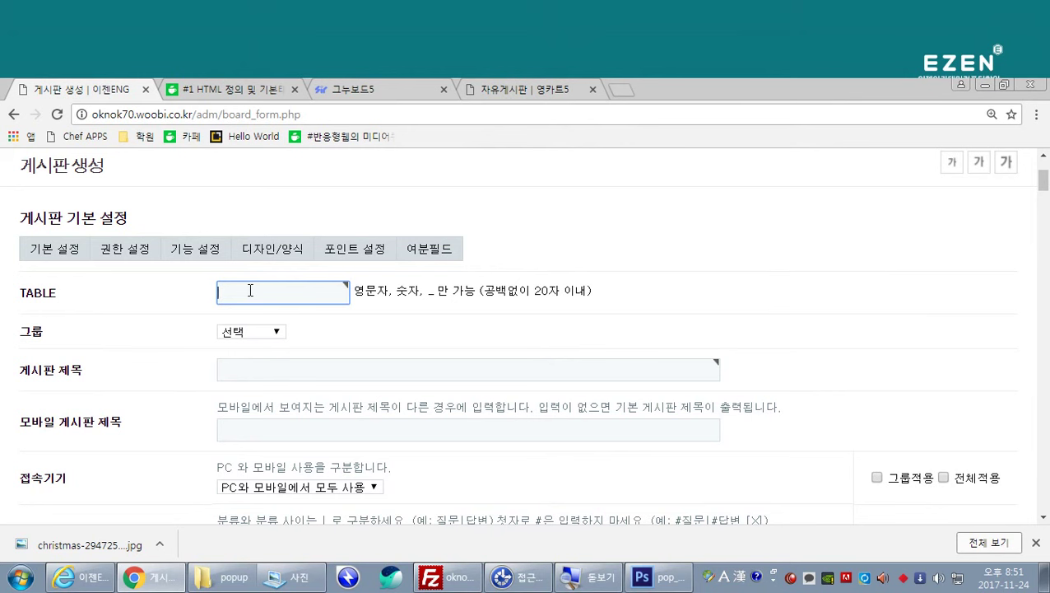
Step: Enter table name notice and assign the board to the 고객센터 group
type("notice")
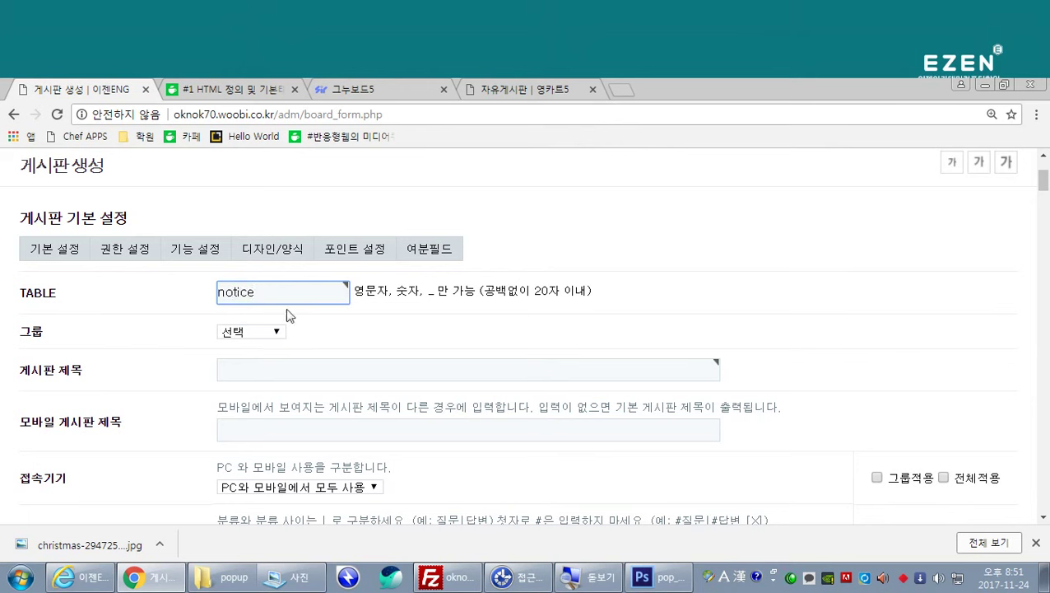
left_click(326, 331)
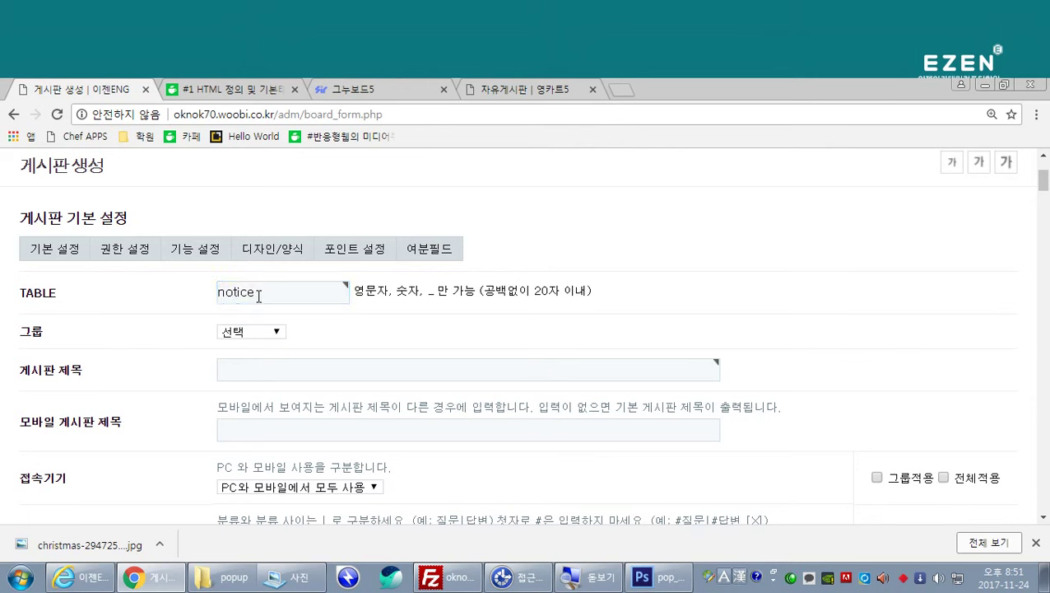
left_click(276, 338)
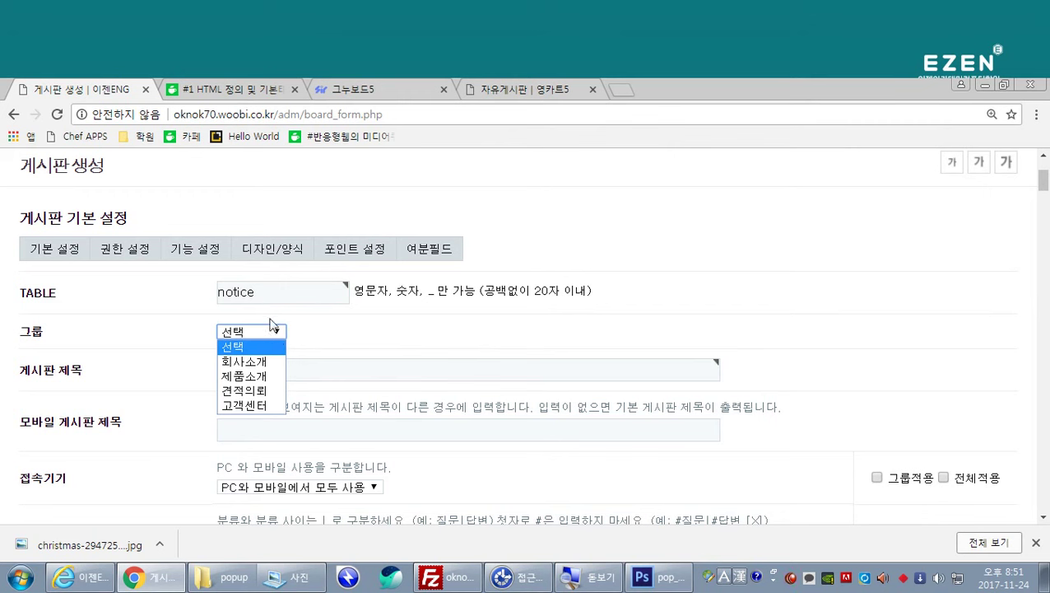
left_click(257, 406)
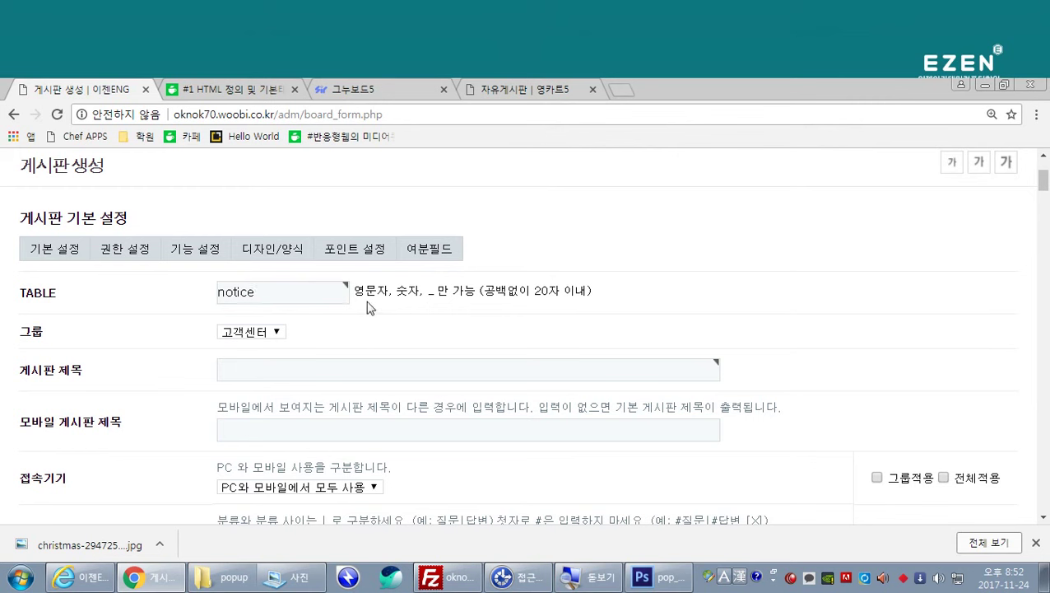
Step: Give the board the Korean title 새소식
left_click(239, 368)
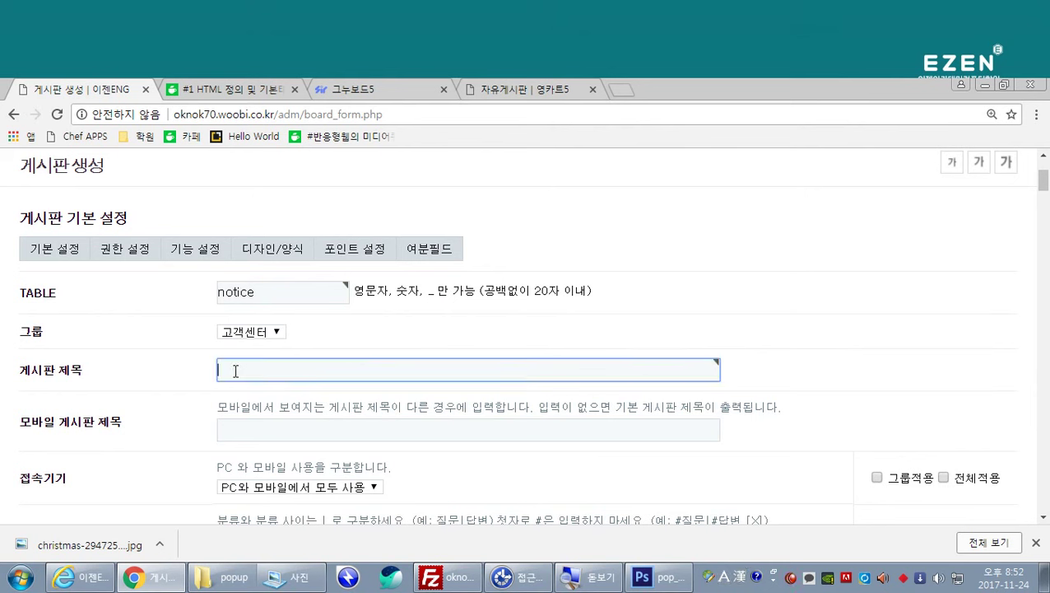
key("Hangul")
type("ㅅ")
type("ㅐ")
type("소식")
key("BackSpace")
left_click(162, 392)
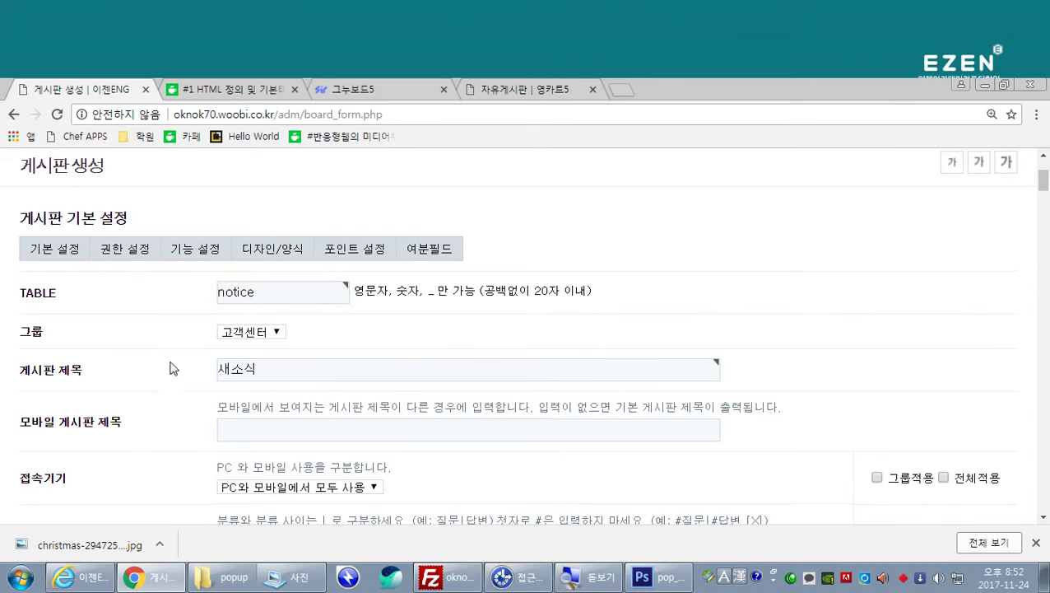
scroll(182, 354, "down", 1)
scroll(181, 355, "down", 2)
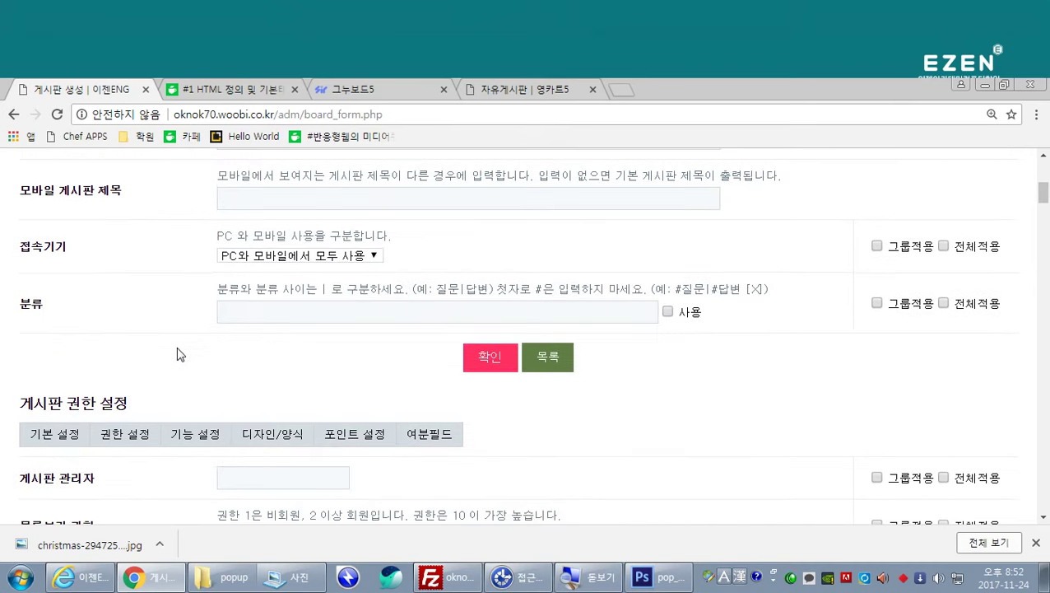
scroll(180, 355, "down", 1)
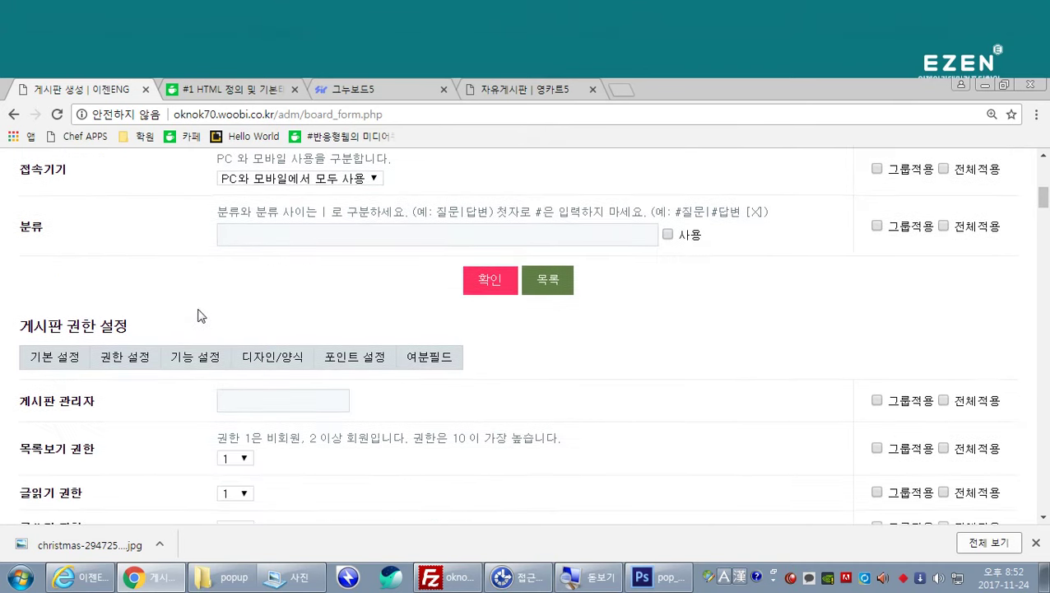
scroll(199, 313, "down", 1)
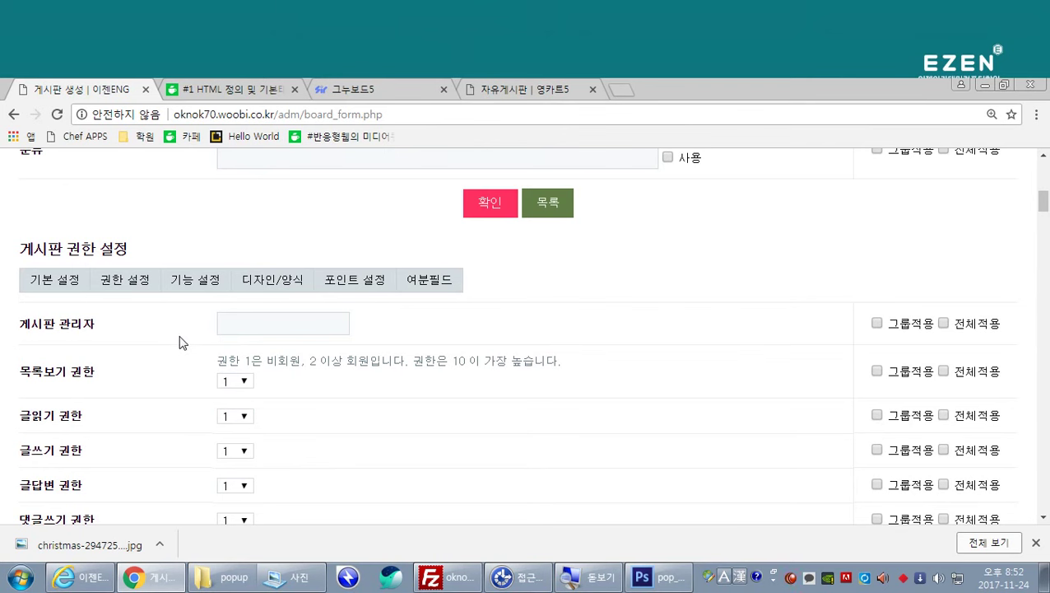
scroll(183, 340, "down", 1)
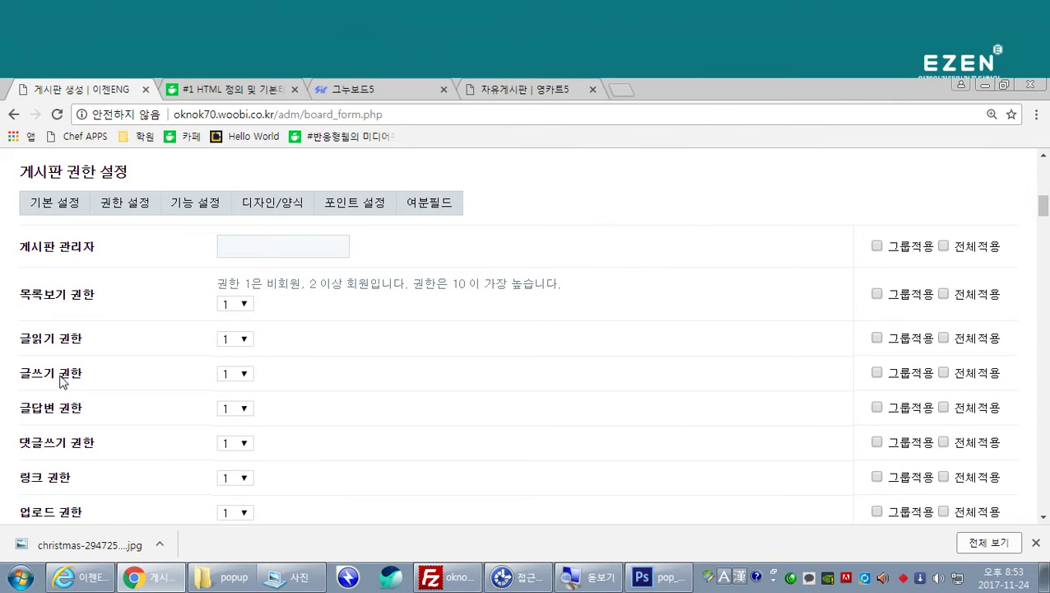
Step: Set the 새소식 board's write and reply permission levels to 9
left_click(243, 375)
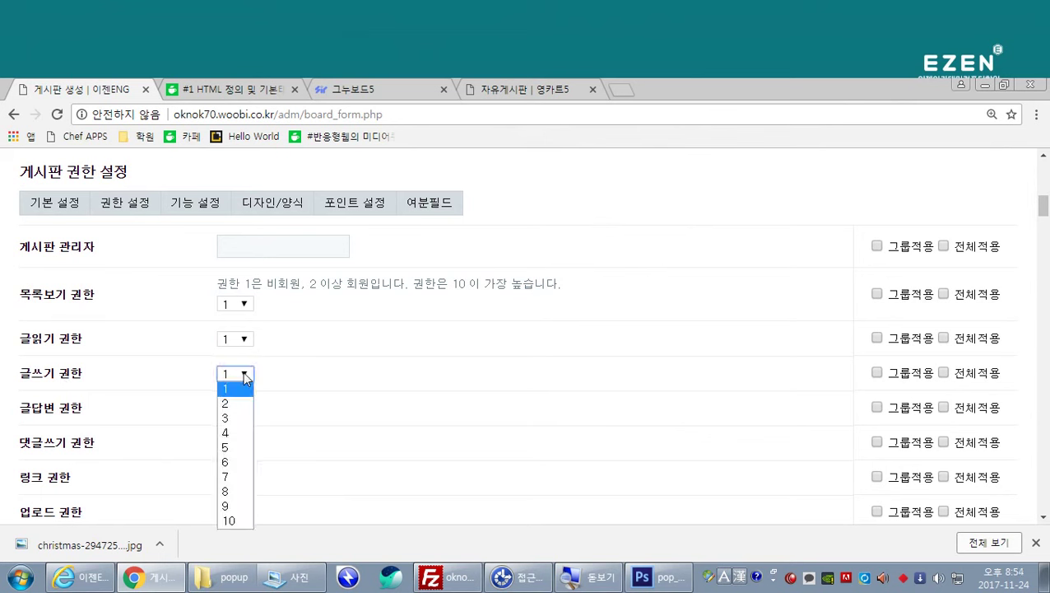
left_click(236, 506)
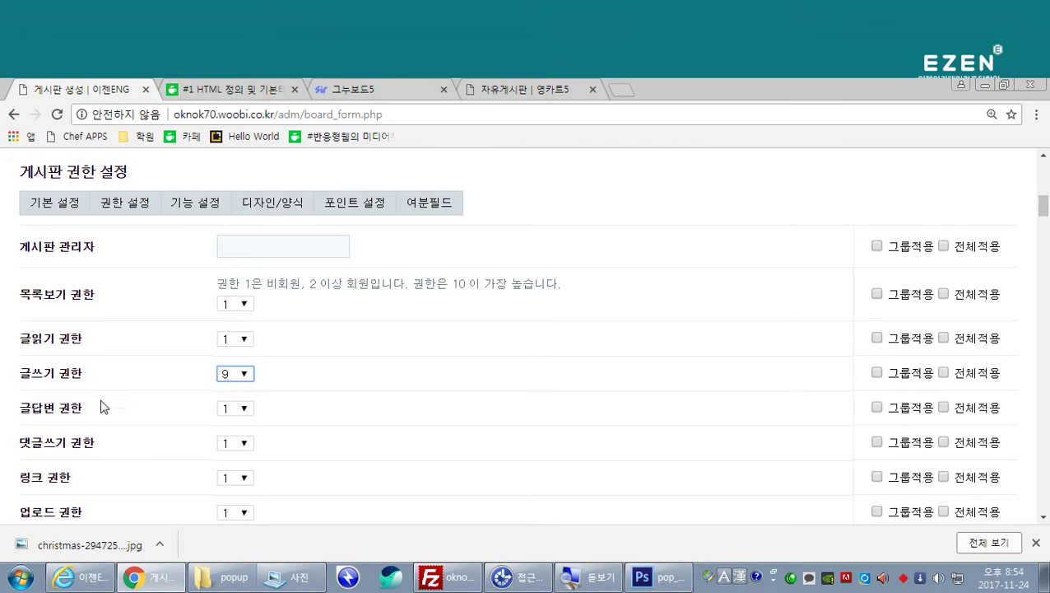
left_click(244, 409)
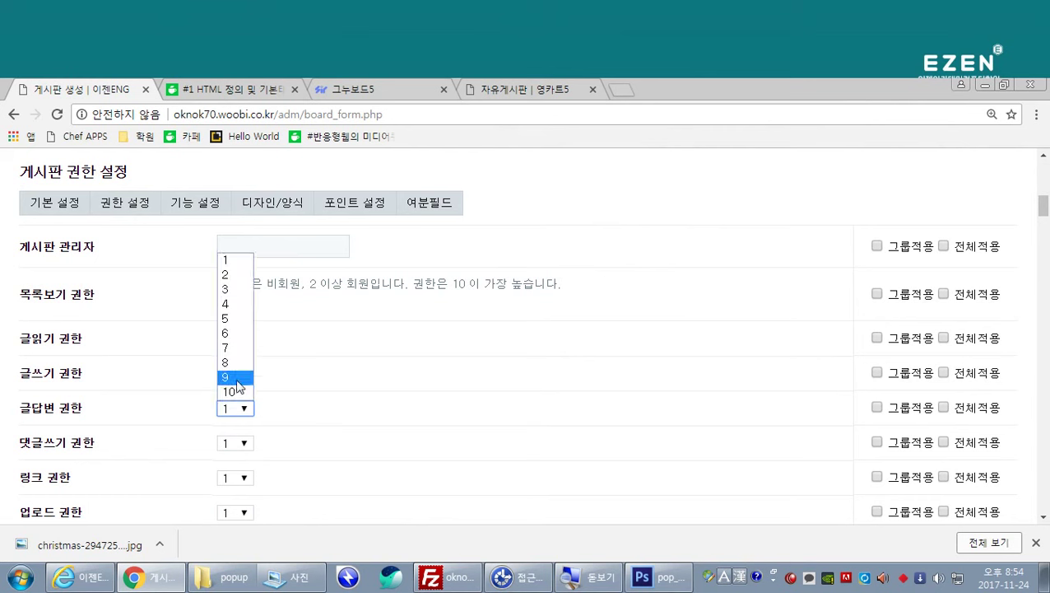
left_click(235, 378)
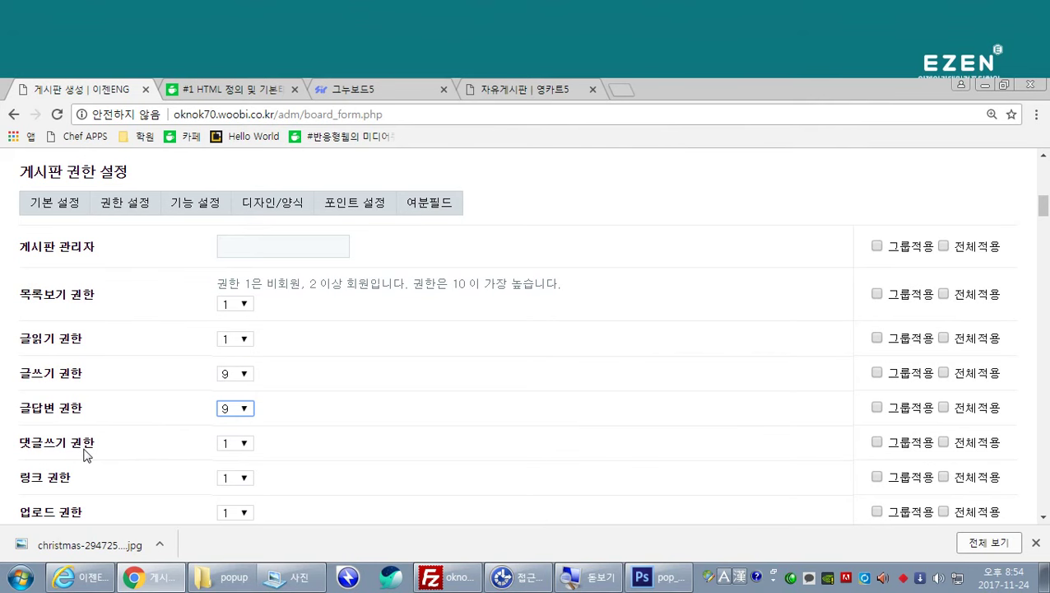
scroll(85, 453, "down", 1)
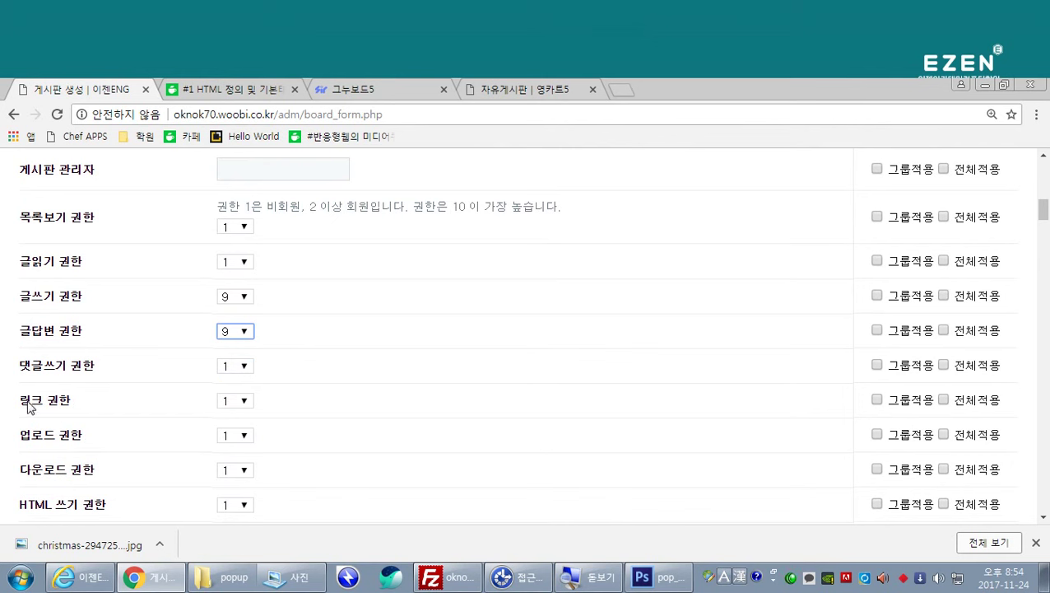
Step: Set link, upload and HTML-writing permissions each to level 9
left_click(244, 402)
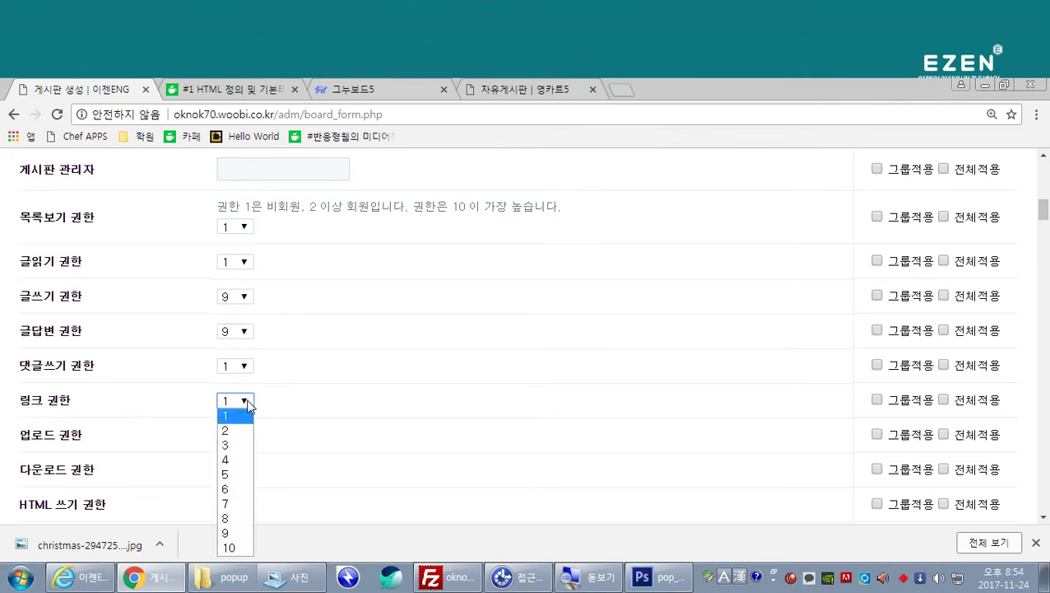
left_click(243, 535)
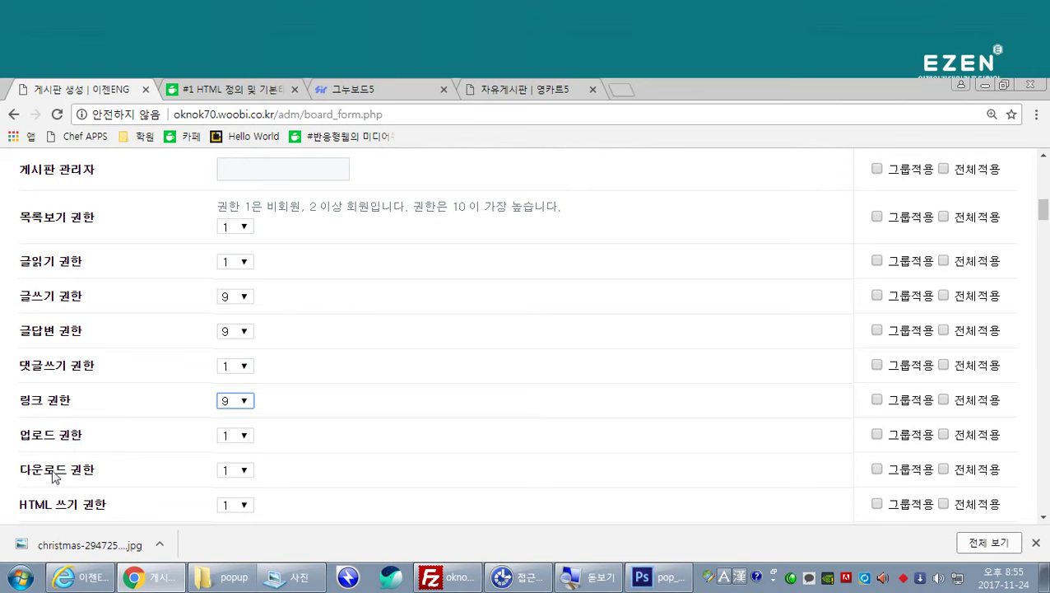
left_click(243, 435)
left_click(234, 406)
scroll(189, 461, "down", 1)
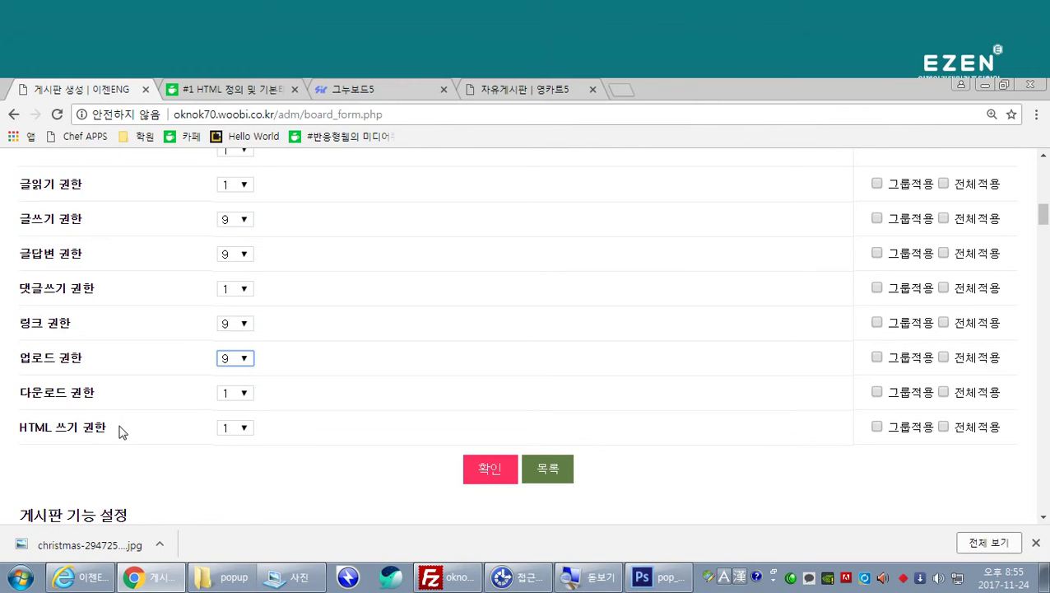
left_click(241, 427)
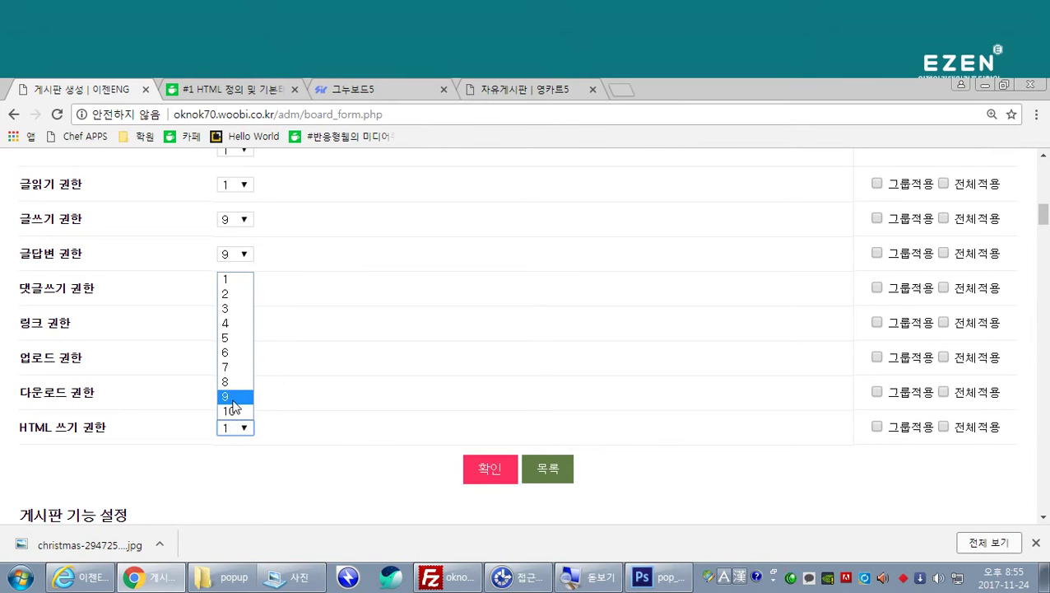
left_click(233, 401)
scroll(279, 474, "down", 1)
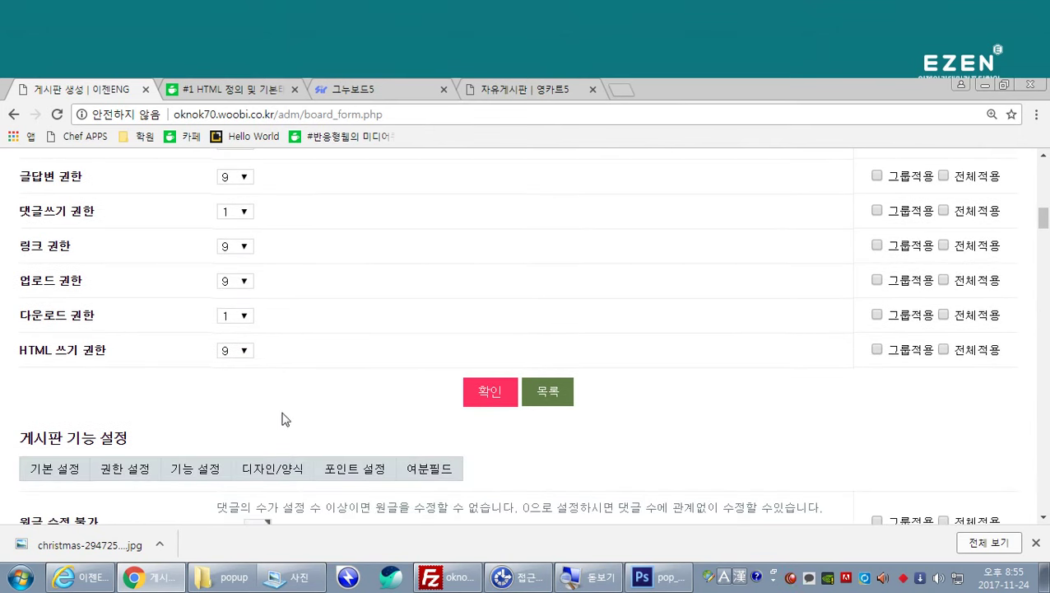
Step: Set comment-writing permission to level 9, leaving list, read and download at 1
scroll(276, 393, "down", 2)
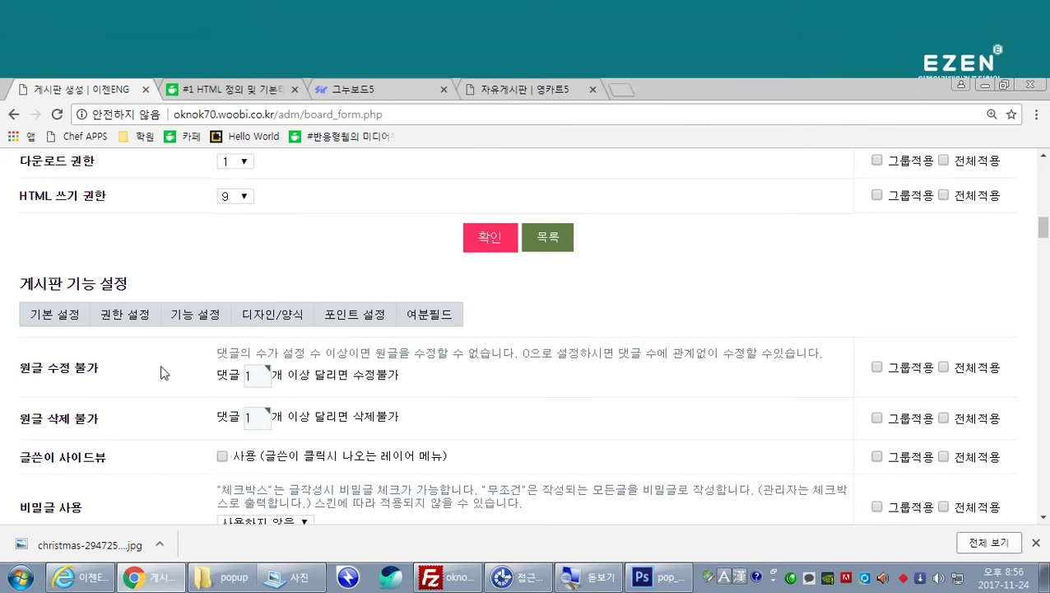
scroll(162, 369, "up", 4)
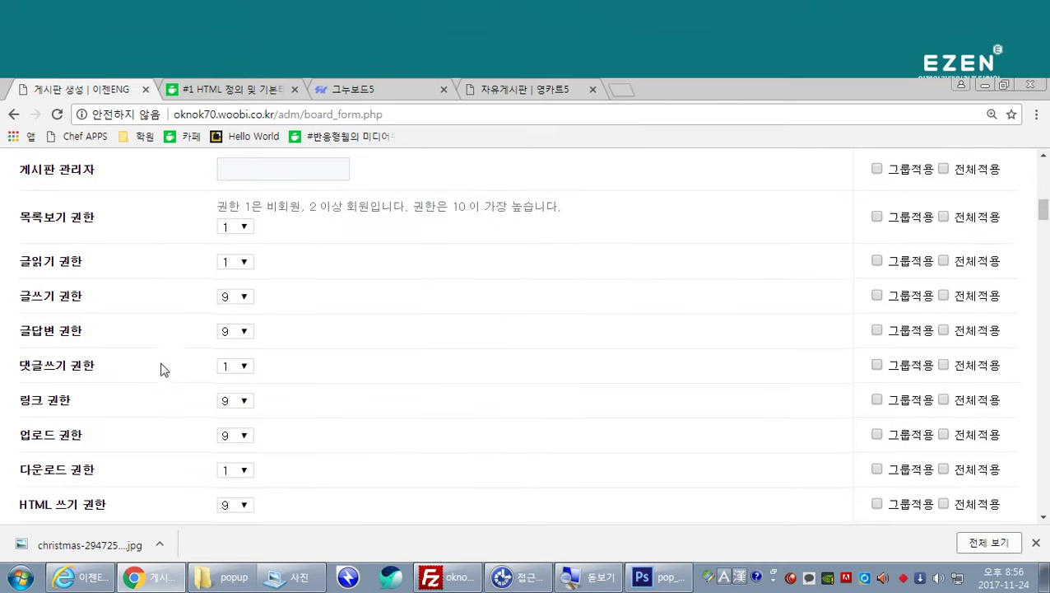
left_click(243, 365)
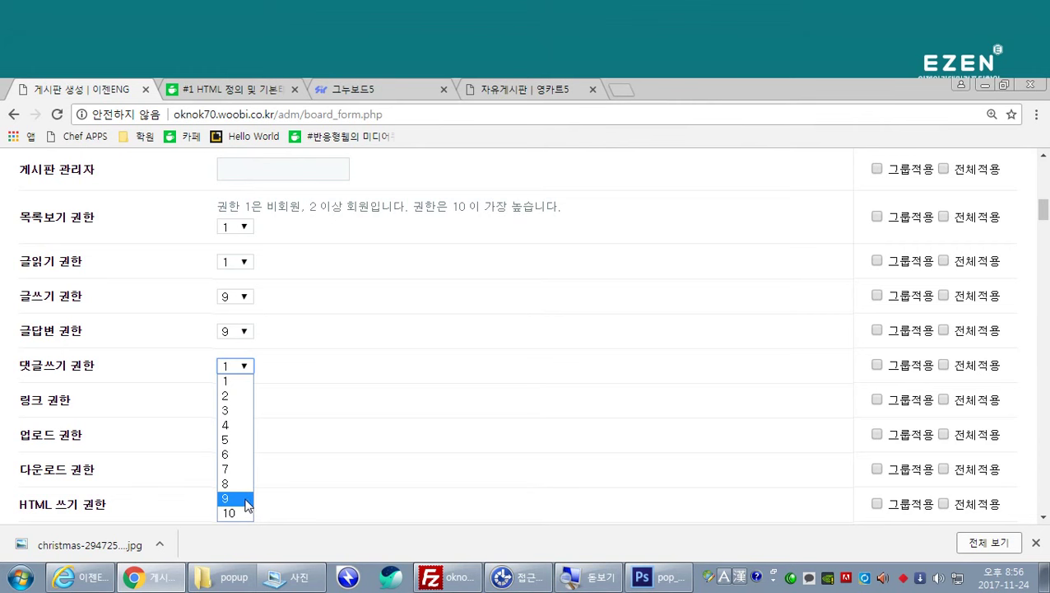
left_click(244, 500)
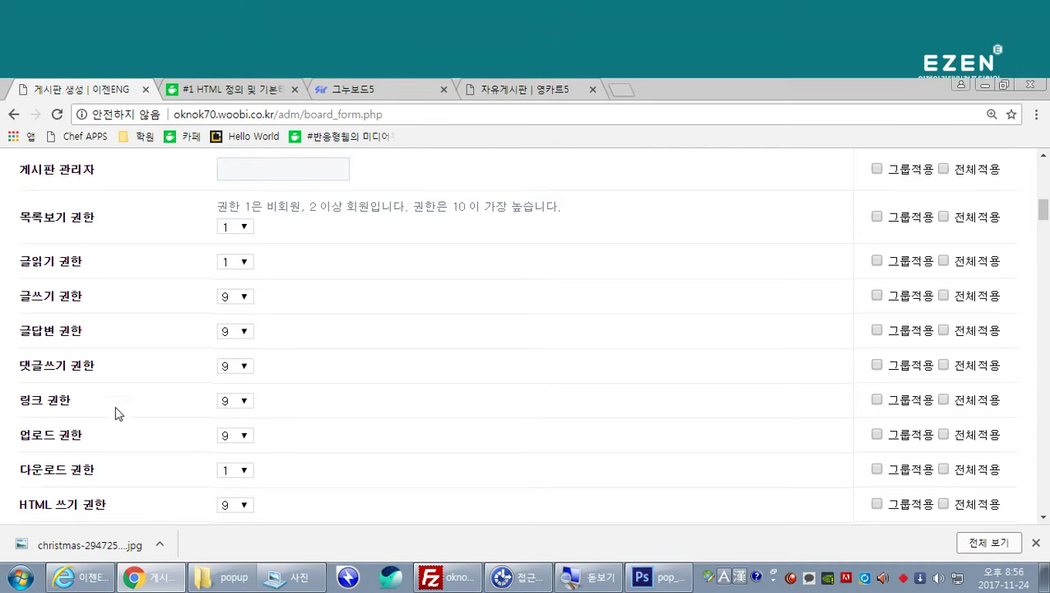
scroll(116, 412, "down", 5)
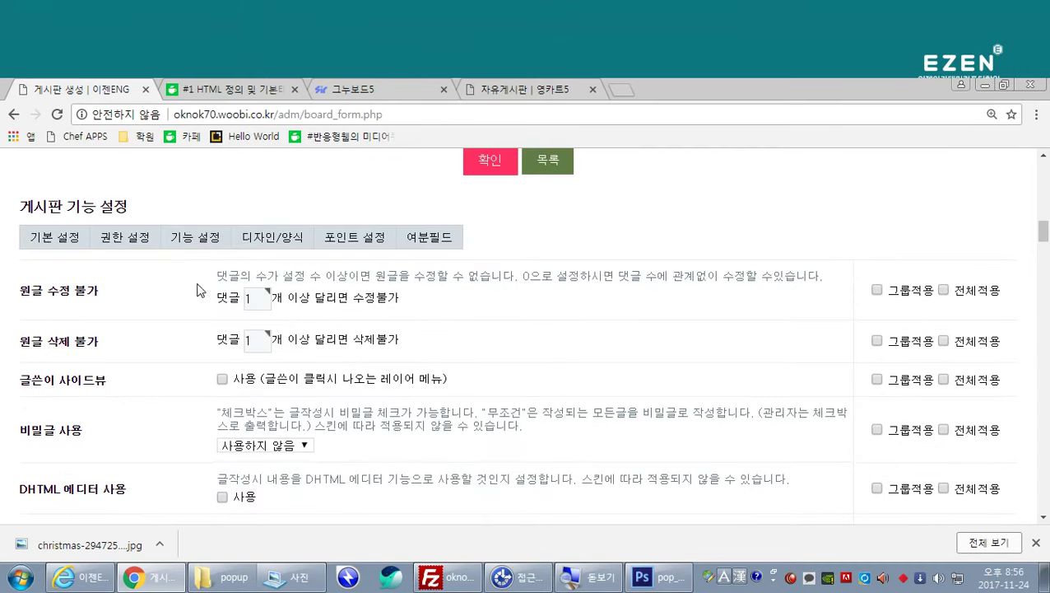
Step: Enable the DHTML editor for the new board
scroll(73, 393, "down", 1)
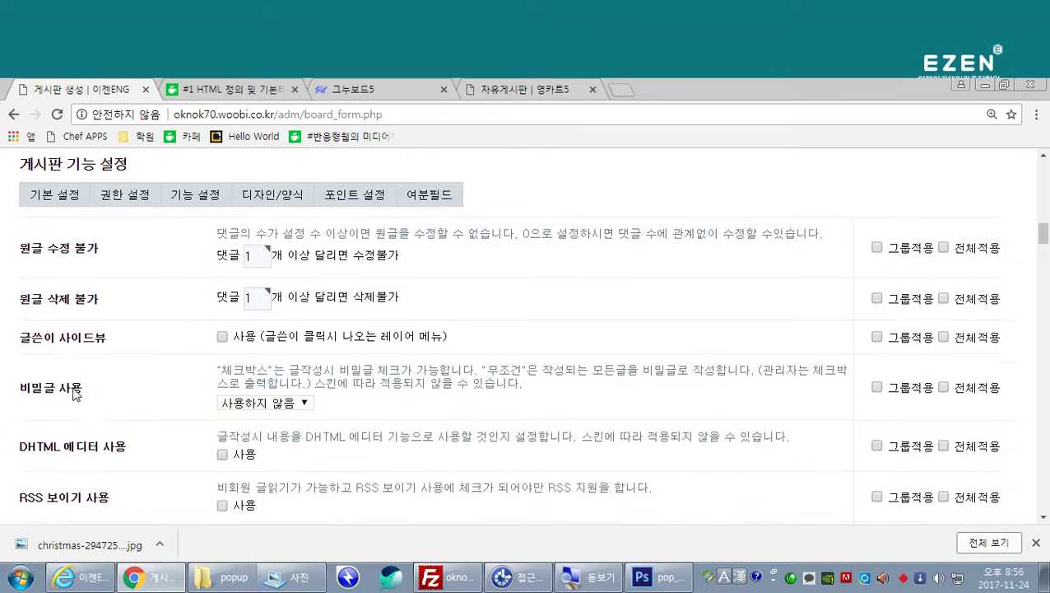
scroll(73, 393, "down", 1)
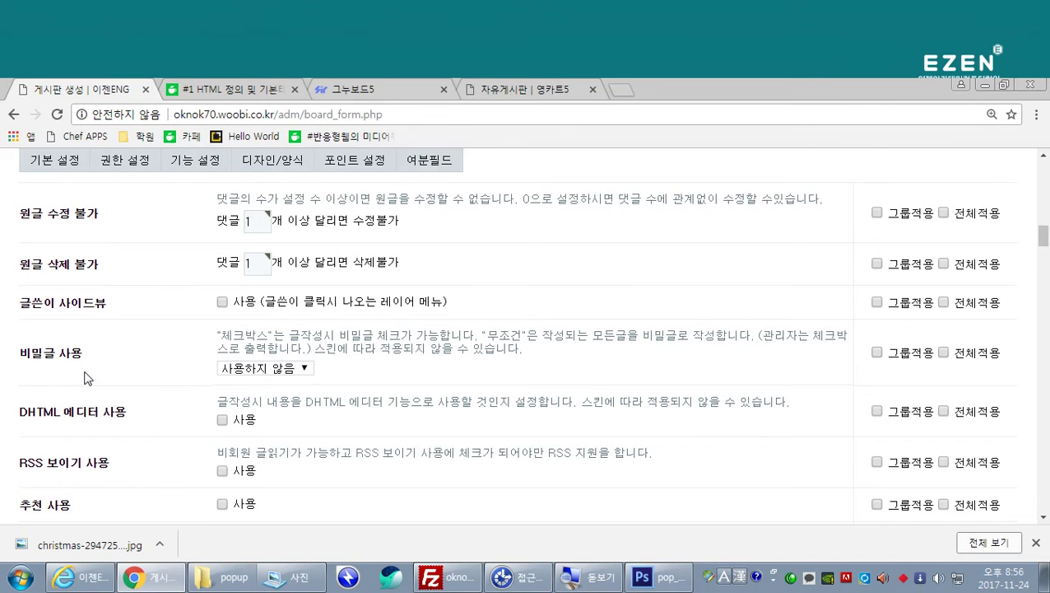
scroll(91, 403, "down", 1)
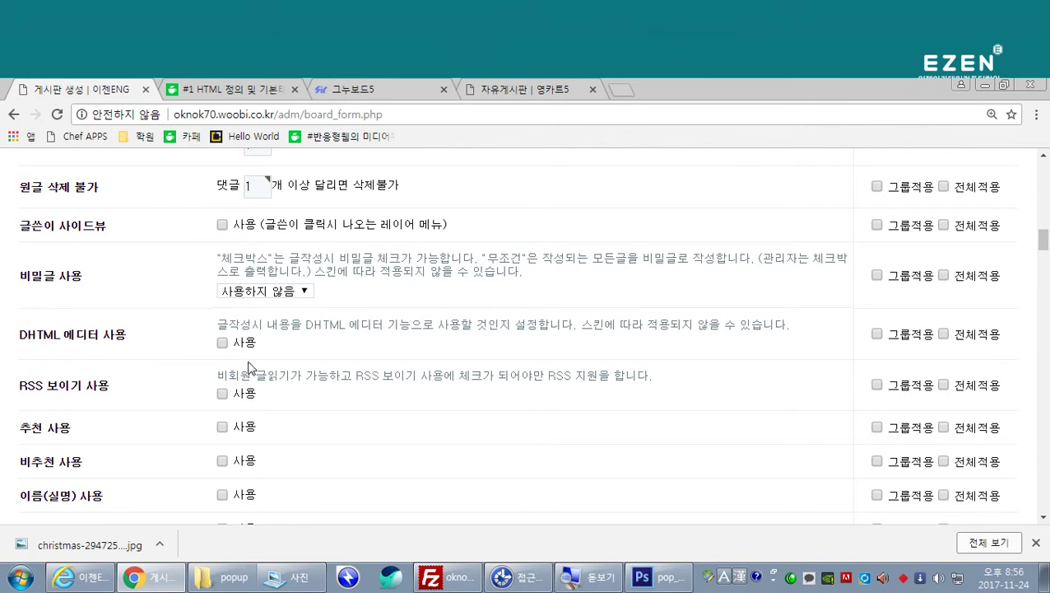
left_click(222, 343)
Step: Save the 새소식 board as table notice in the 고객센터 group
scroll(161, 399, "down", 1)
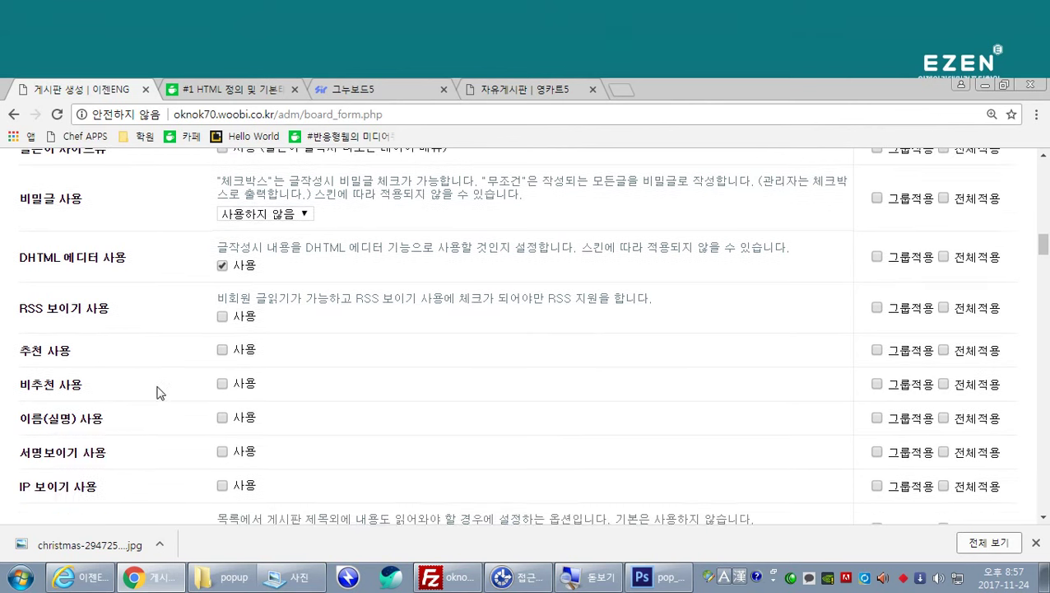
scroll(142, 373, "down", 1)
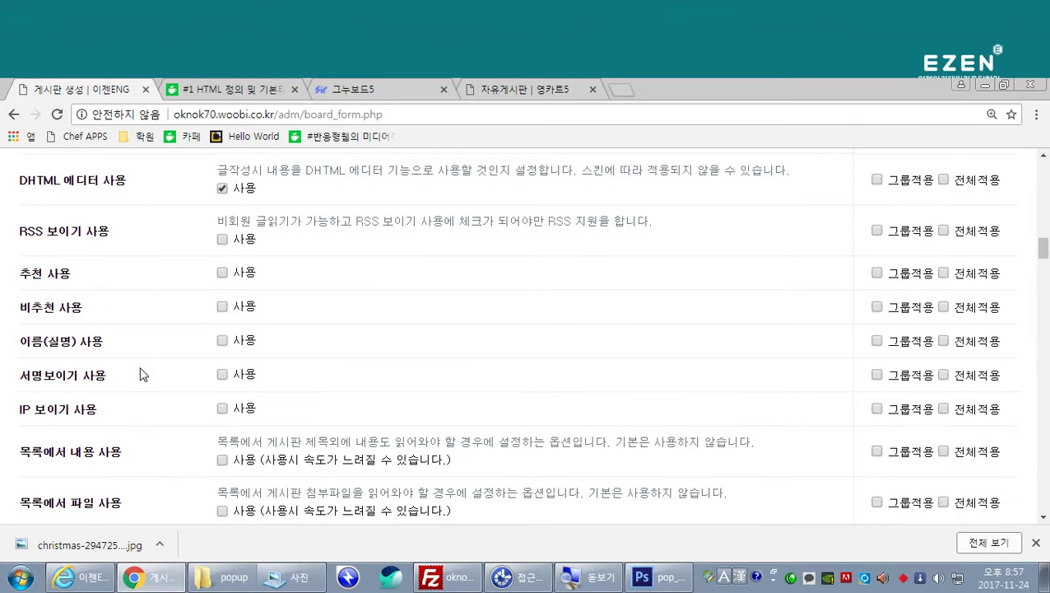
scroll(140, 375, "down", 1)
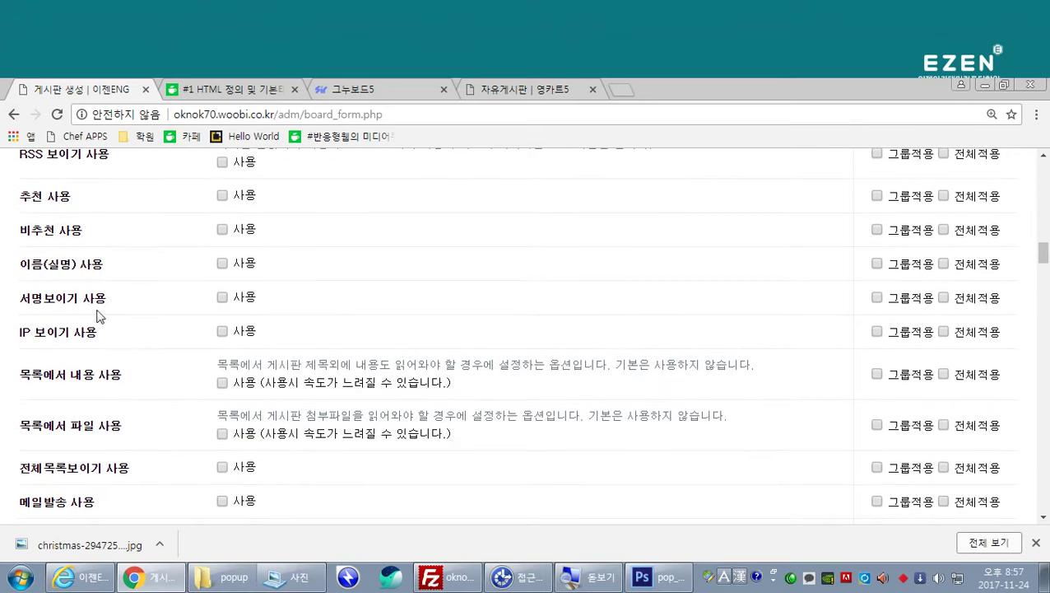
scroll(148, 329, "down", 7)
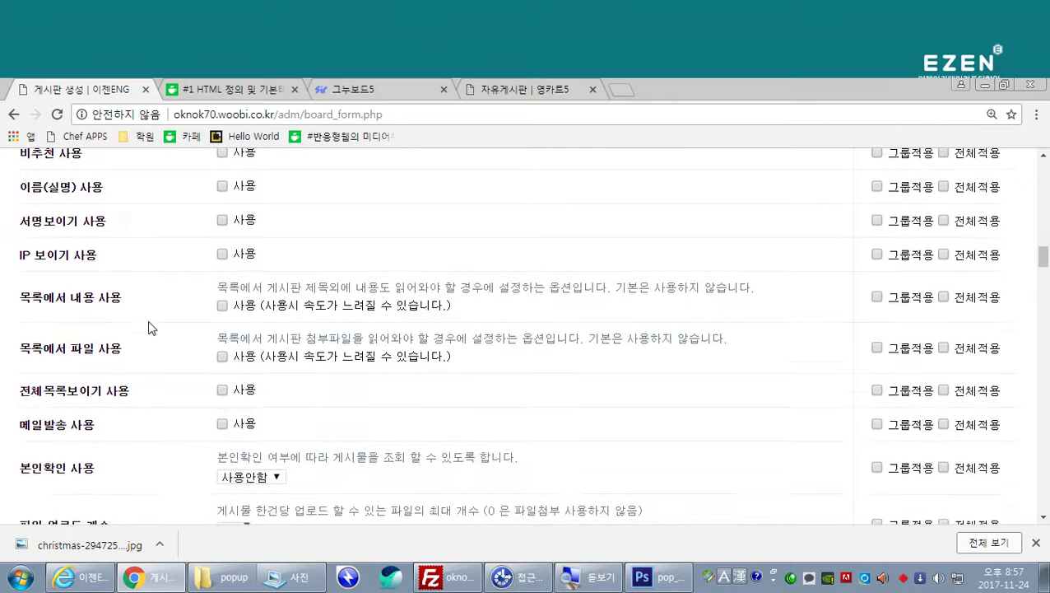
scroll(151, 336, "down", 3)
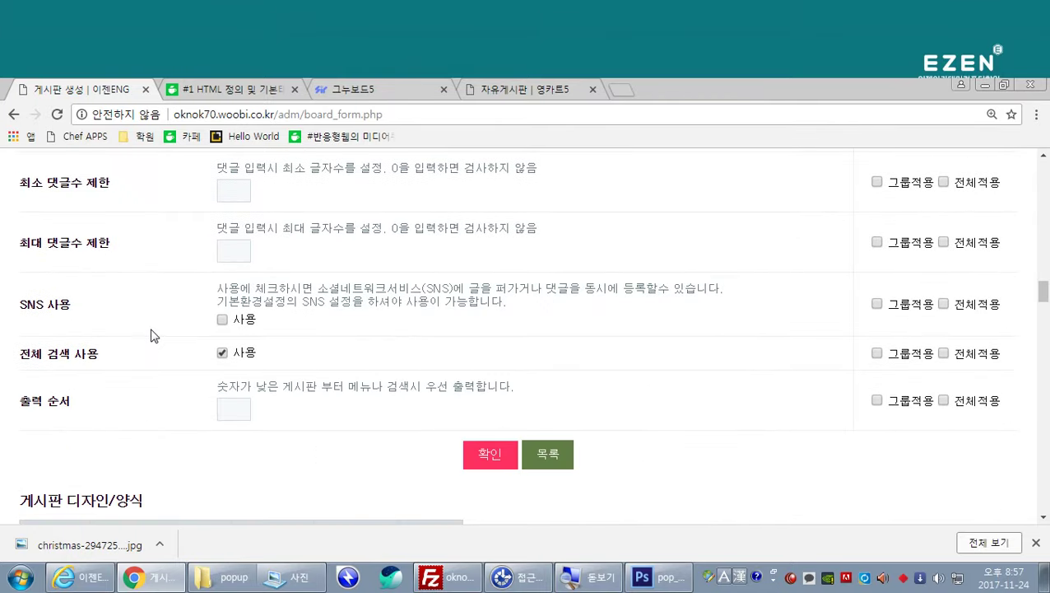
scroll(151, 336, "down", 1)
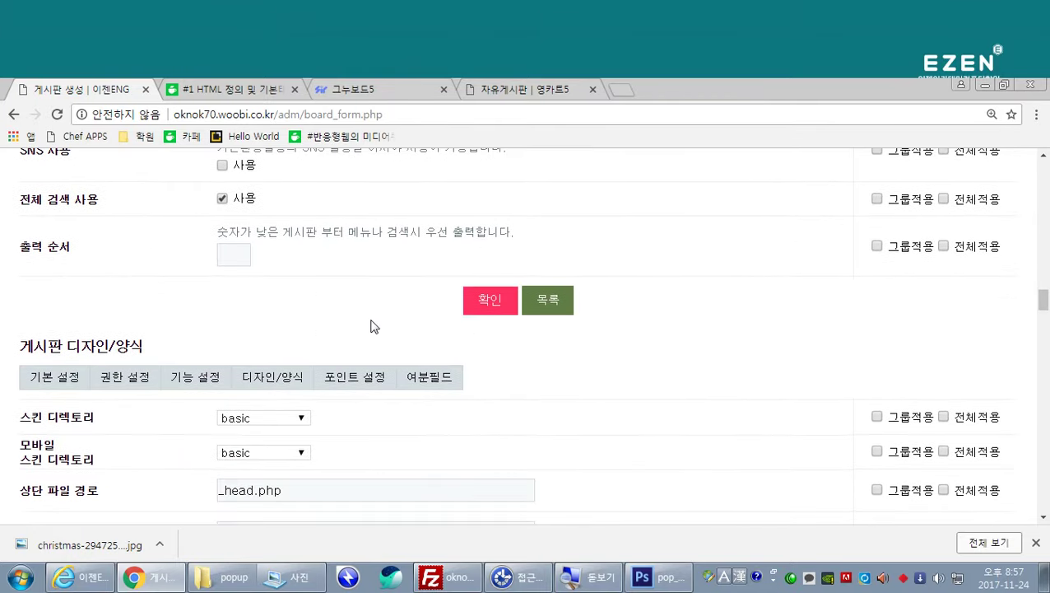
left_click(484, 305)
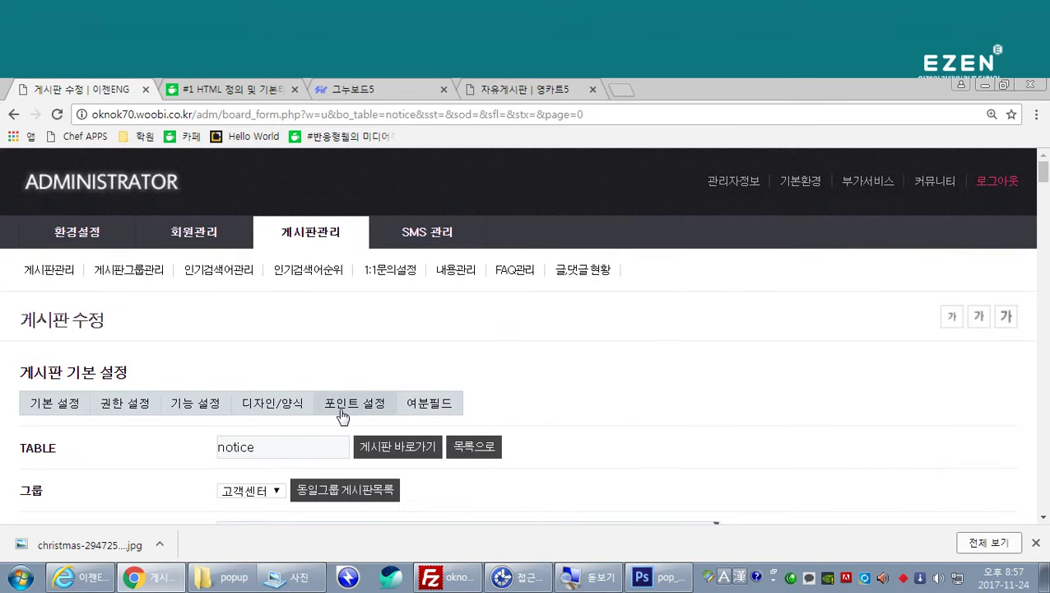
Step: Reload the site home in Internet Explorer and hide the 홈페이지 오픈안내 popup for 24 hours
left_click(80, 578)
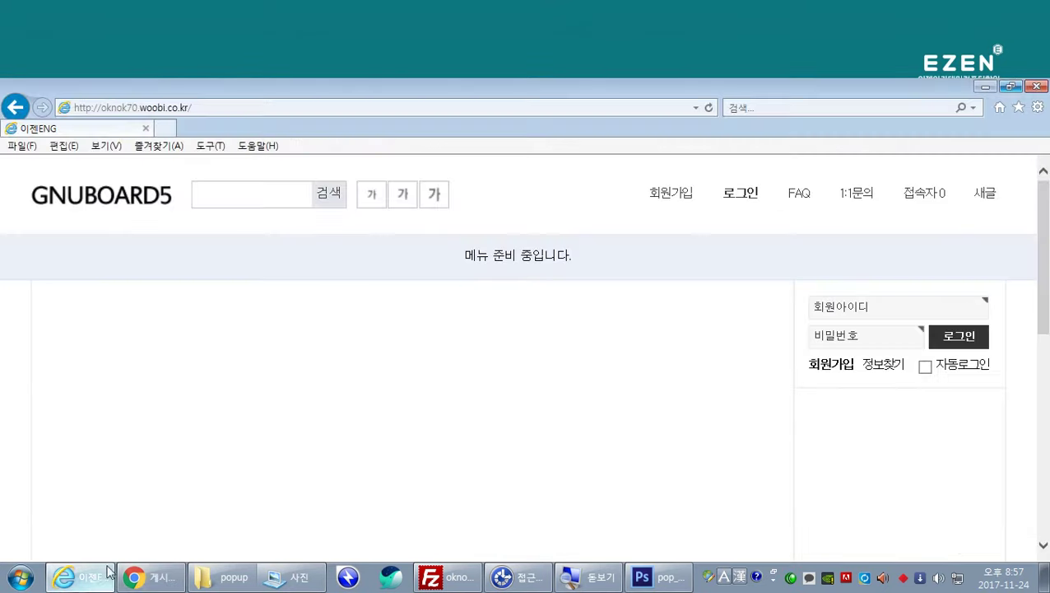
left_click(162, 201)
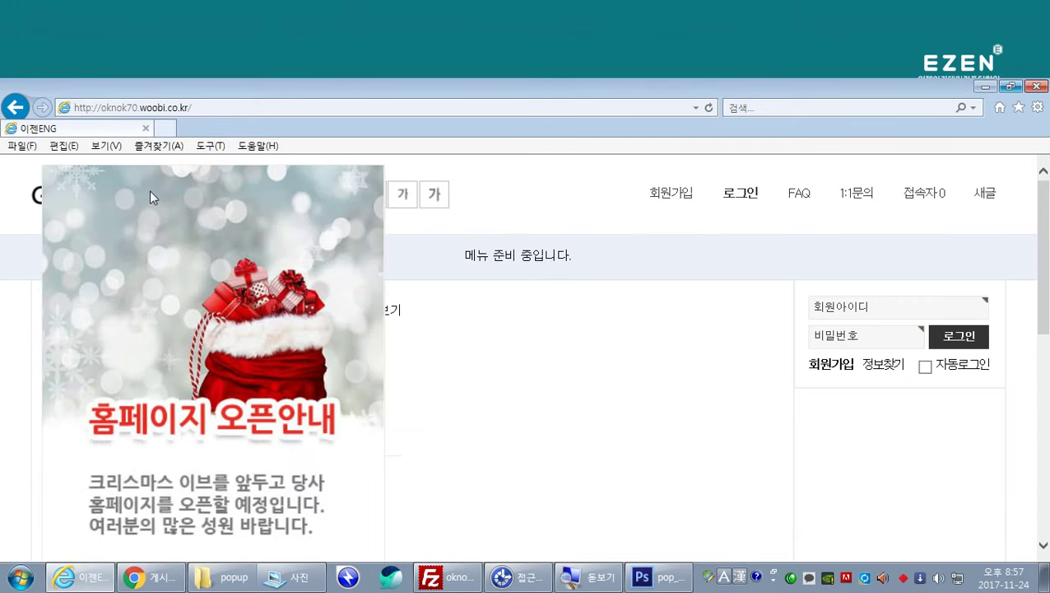
scroll(329, 429, "down", 2)
scroll(362, 452, "down", 2)
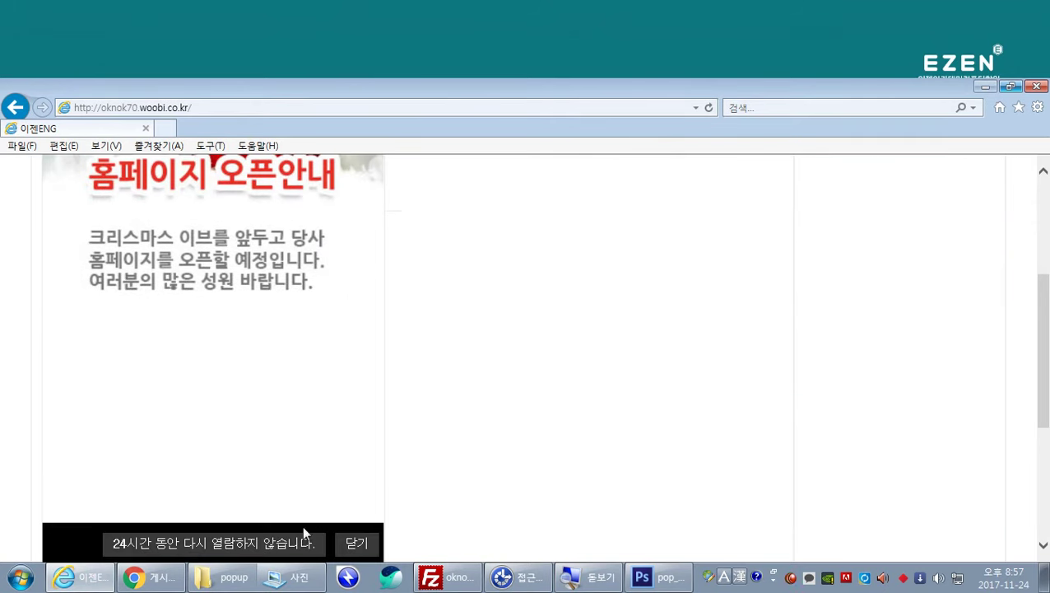
left_click(239, 544)
scroll(351, 406, "up", 3)
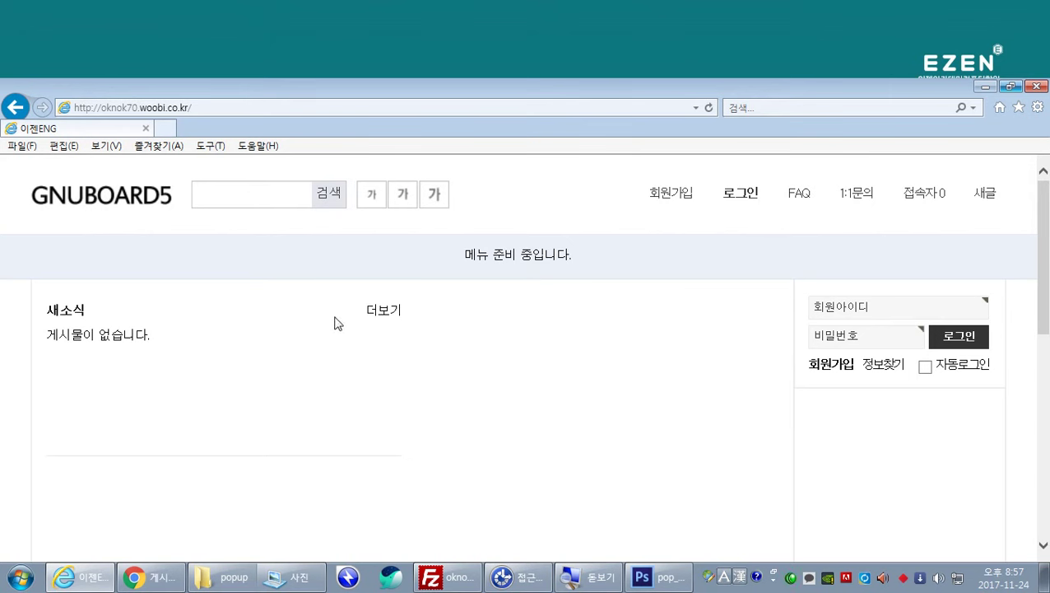
Step: Browse the empty 새소식 board, return home, then bring up the notice board's copy form
left_click(392, 316)
scroll(255, 391, "down", 3)
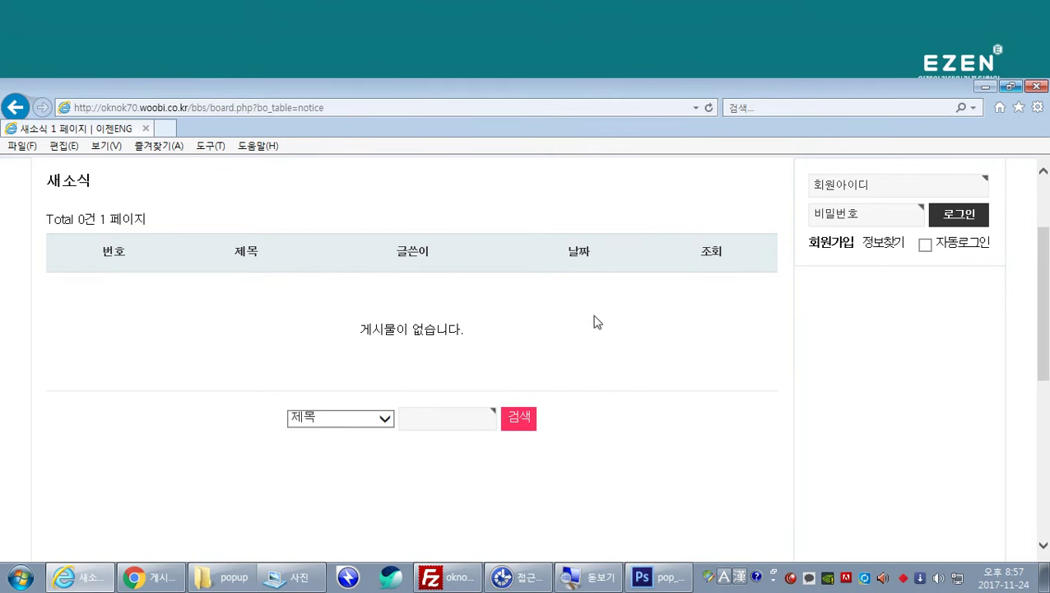
scroll(436, 329, "up", 3)
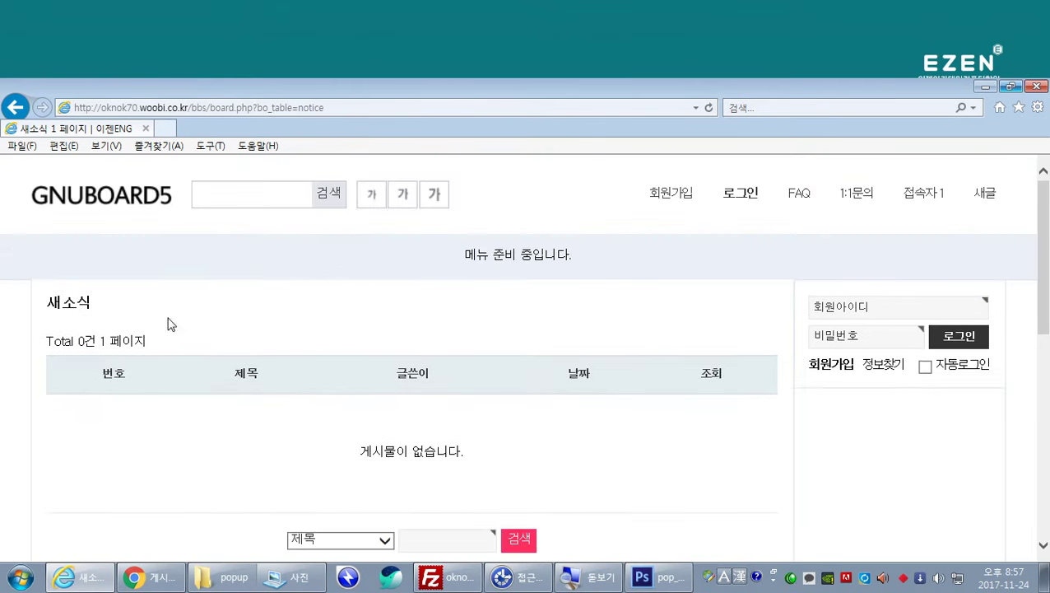
left_click(111, 203)
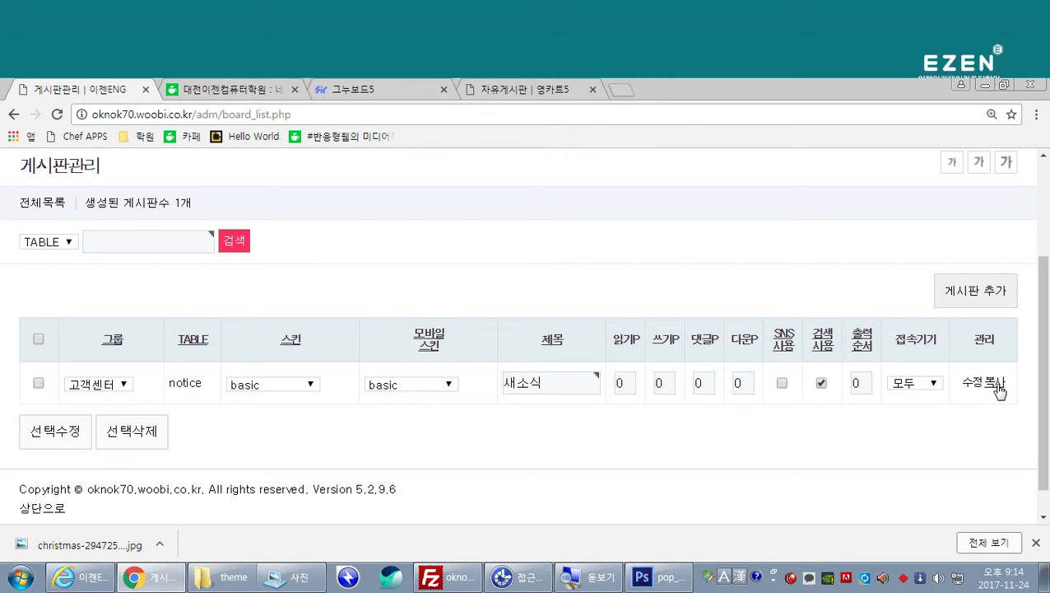
left_click(996, 383)
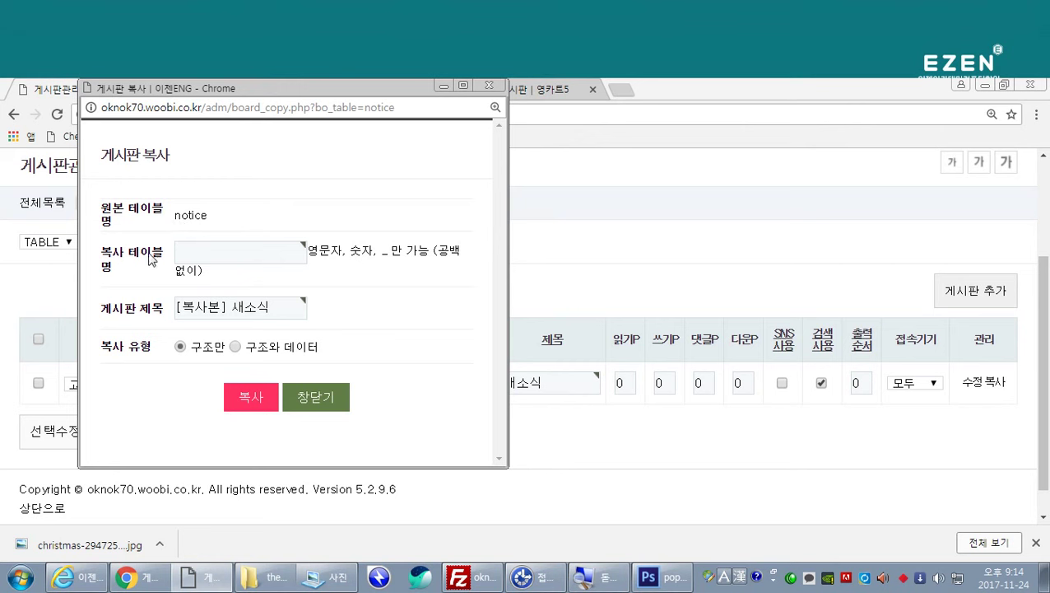
Step: Enter q&a as the copy table name
left_click(184, 249)
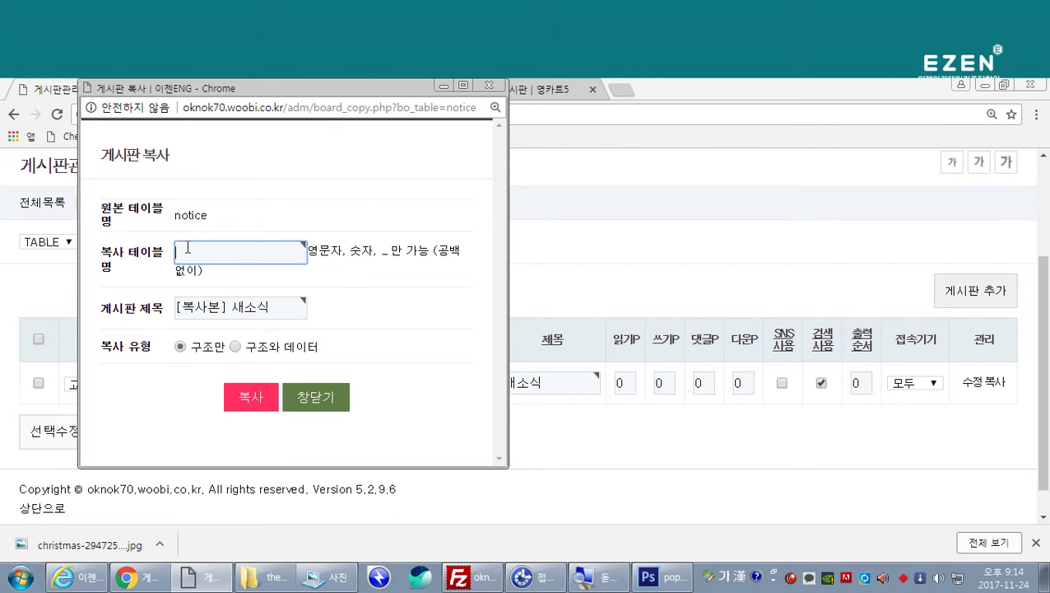
key("Hangul")
type("q&a")
left_click(340, 274)
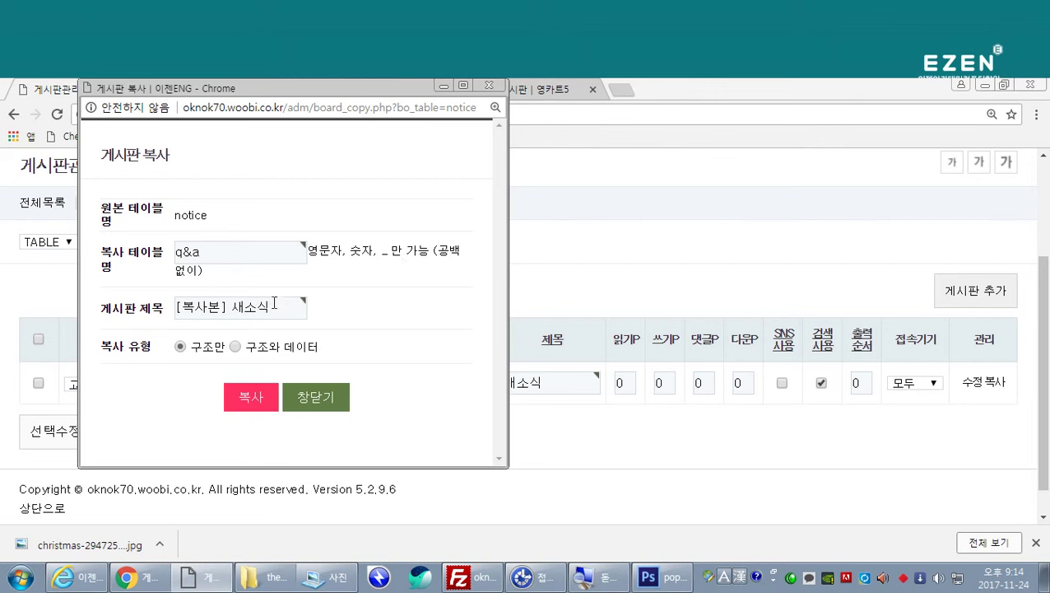
Step: Replace the default board title with Q&A
left_click_drag(274, 304, 173, 308)
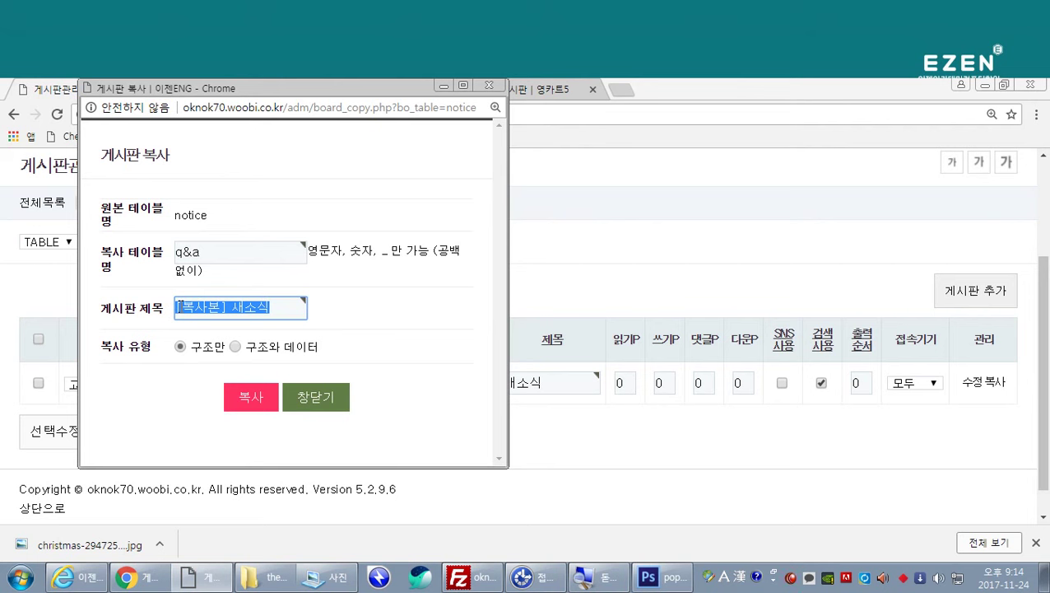
key("Hangul")
type("ㅂ")
key("BackSpace")
type("q")
key("BackSpace")
key("Hangul")
type("질문게시판")
key("BackSpace")
key("BackSpace")
key("BackSpace")
key("BackSpace")
key("BackSpace")
key("BackSpace")
key("BackSpace")
type("Q&")
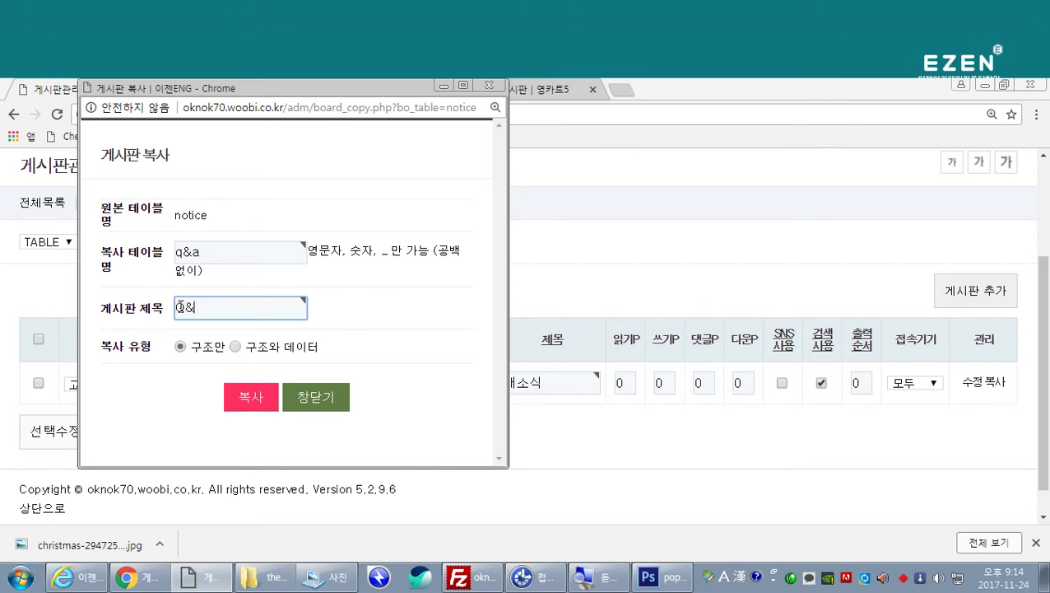
type("A")
Step: After the invalid-name warning, correct the table name from q&a to qna
left_click(256, 402)
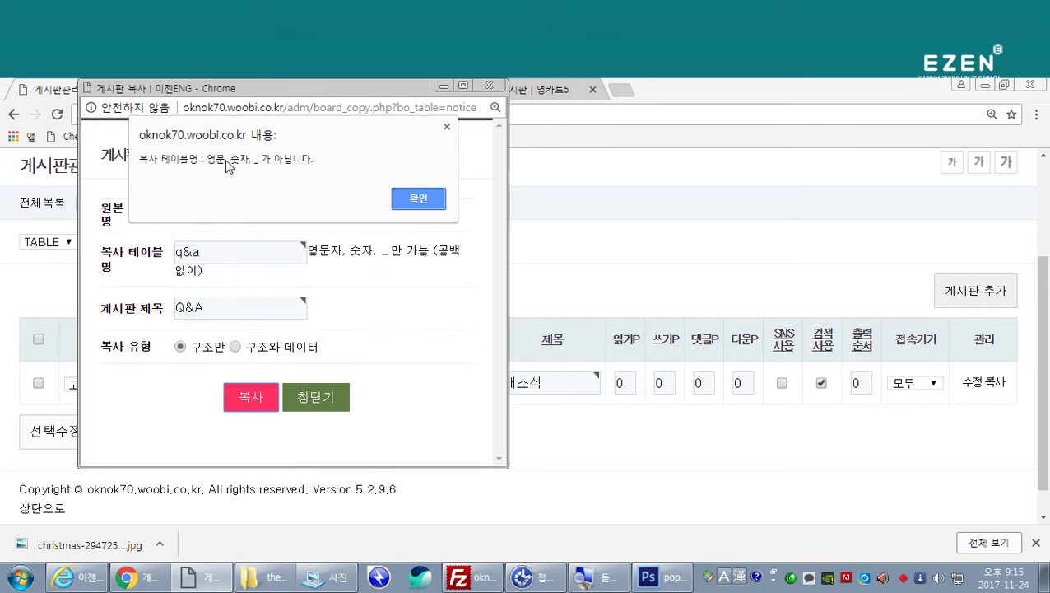
left_click(413, 201)
left_click(216, 251)
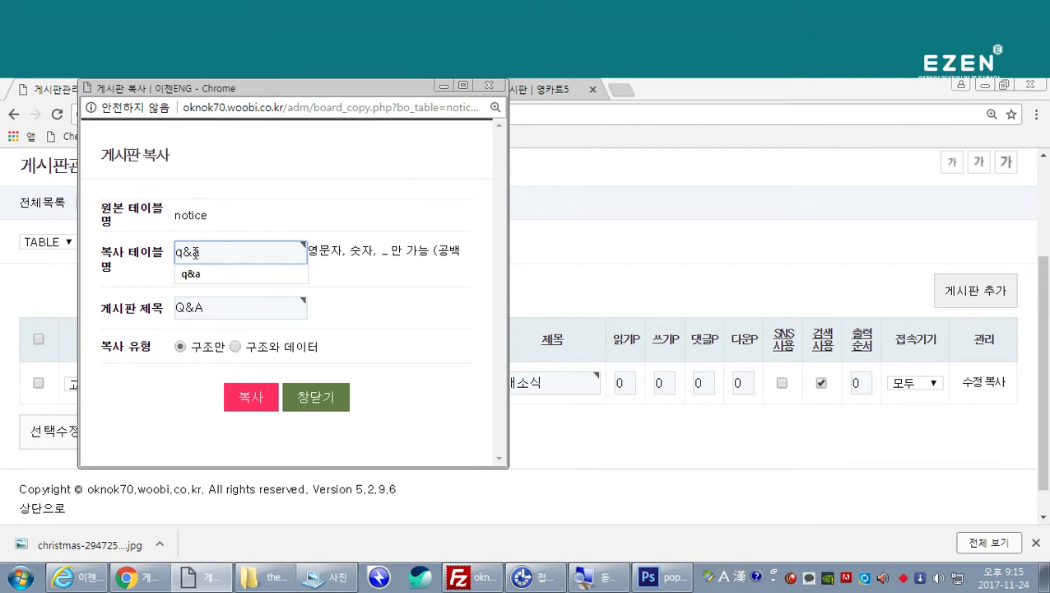
double_click(186, 252)
type("n")
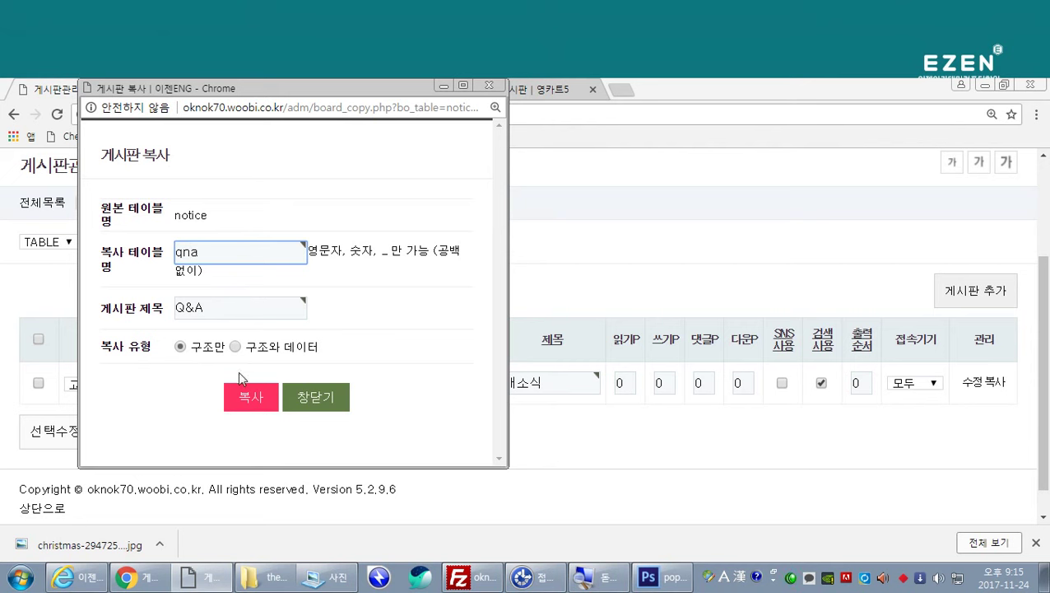
Step: Create the qna board copy, close the copy window, and open qna's settings
left_click(254, 397)
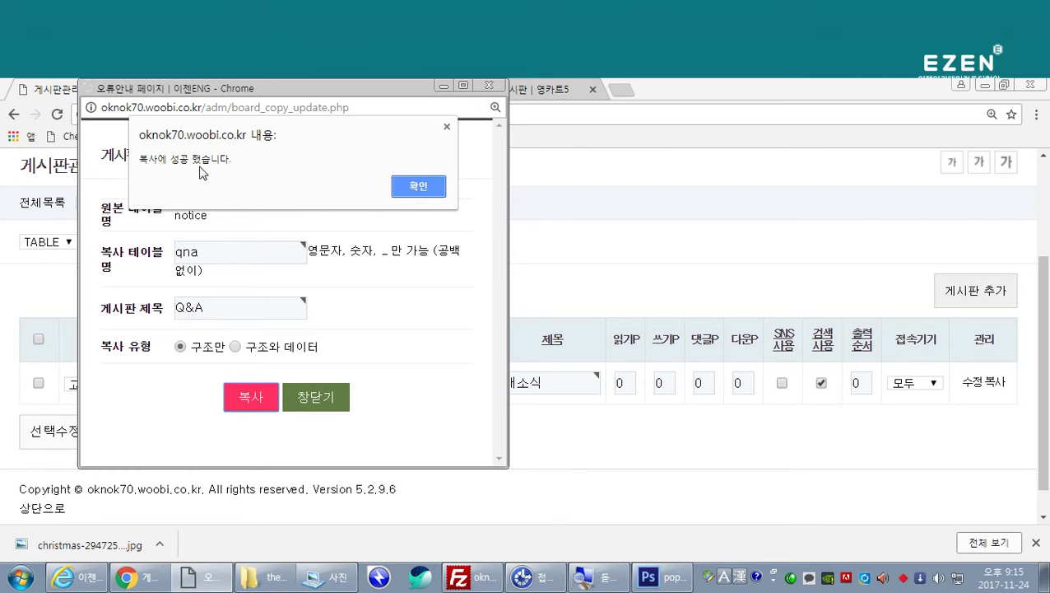
left_click(414, 188)
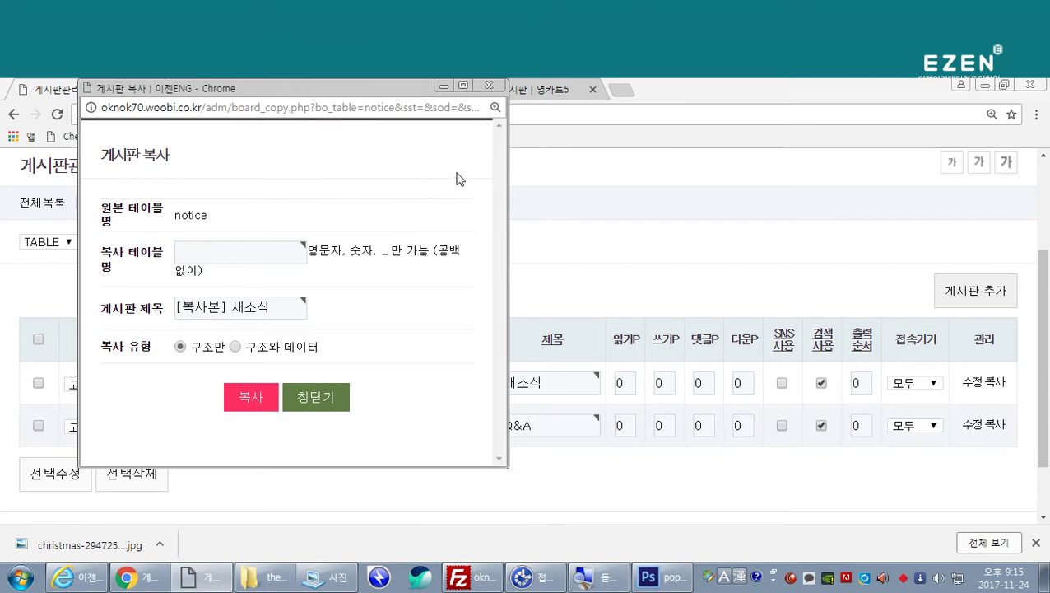
left_click(321, 397)
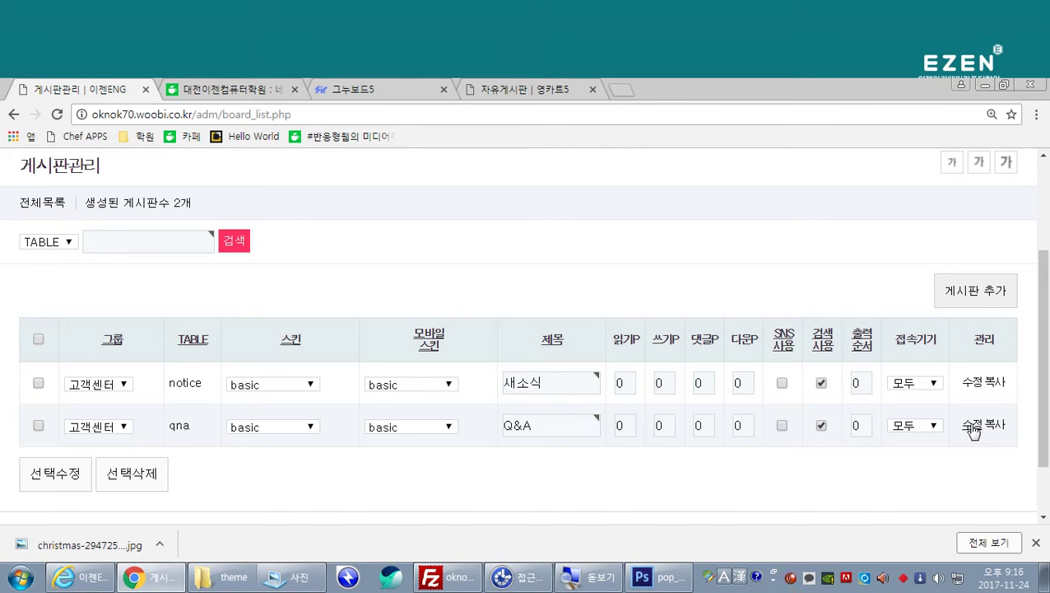
left_click(972, 425)
Step: Lower the qna board's 글쓰기 권한 (write permission) to level 1
scroll(584, 391, "down", 2)
scroll(587, 399, "up", 1)
scroll(587, 399, "down", 1)
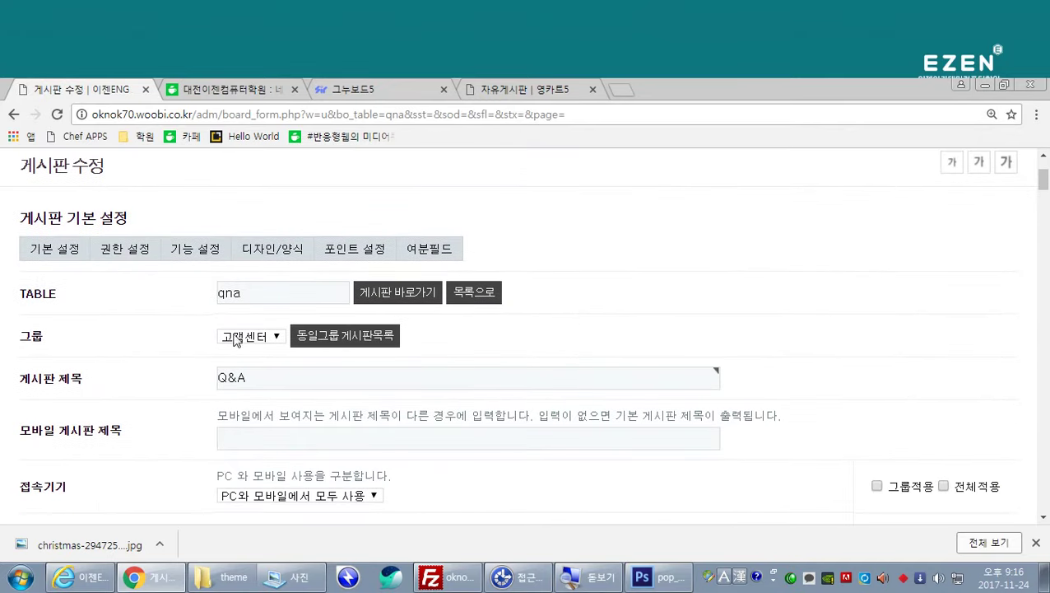
scroll(243, 299, "down", 1)
scroll(239, 312, "down", 5)
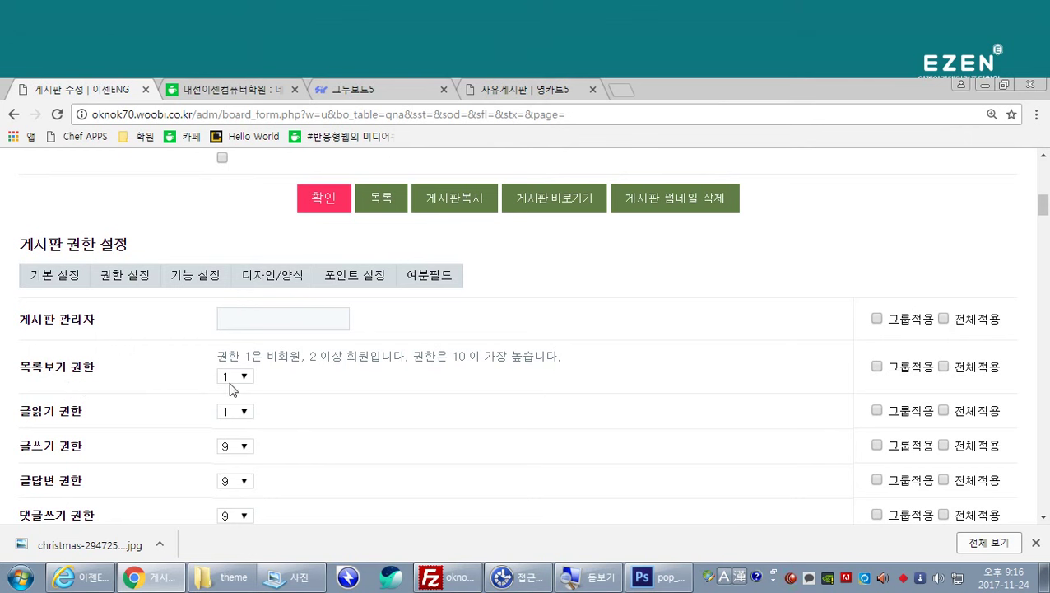
scroll(237, 414, "down", 1)
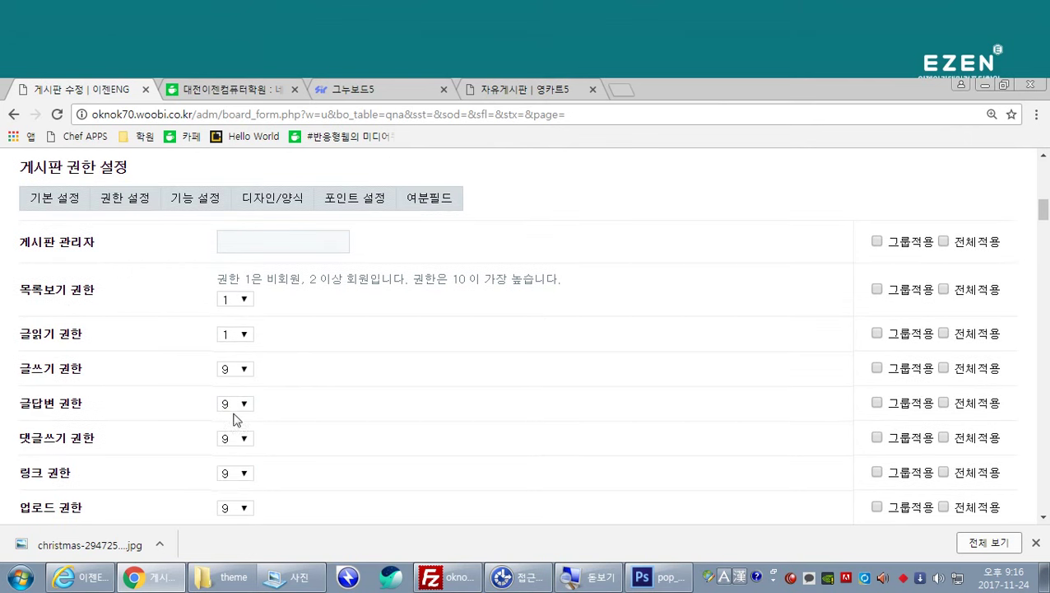
left_click(244, 372)
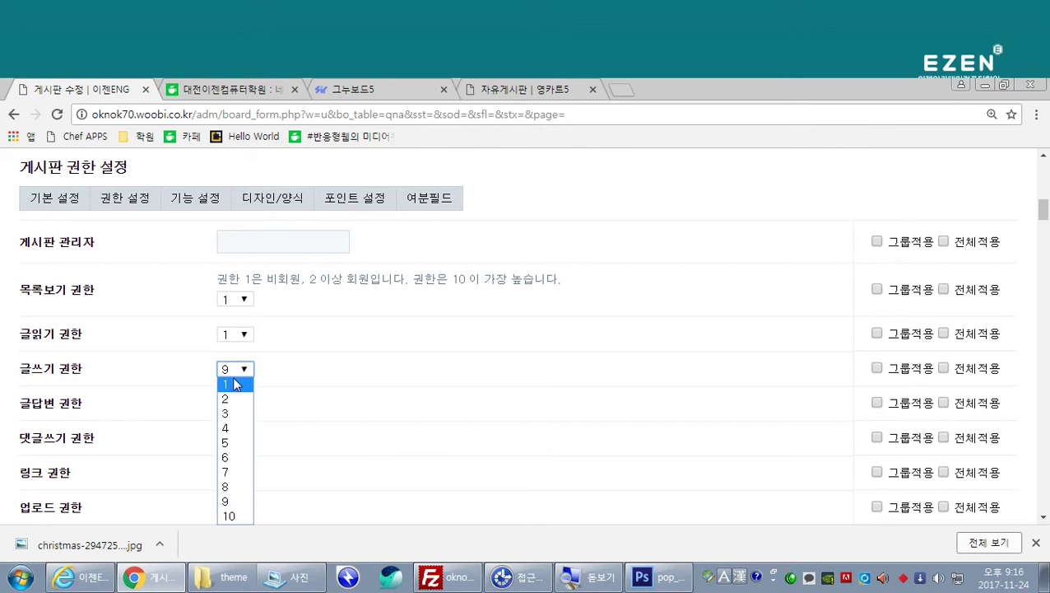
left_click(236, 384)
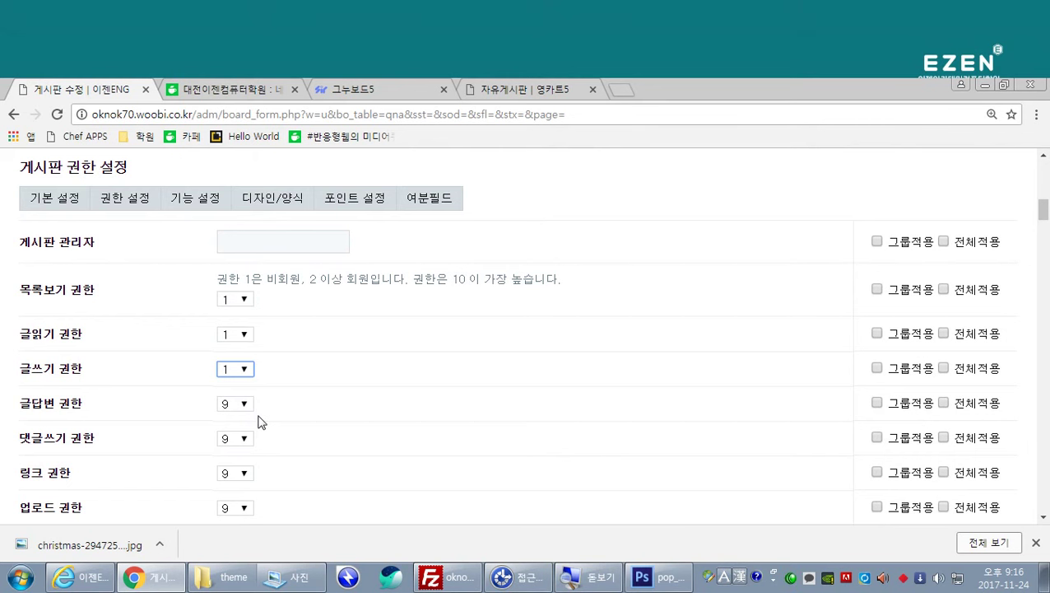
scroll(258, 422, "up", 2)
scroll(288, 417, "down", 4)
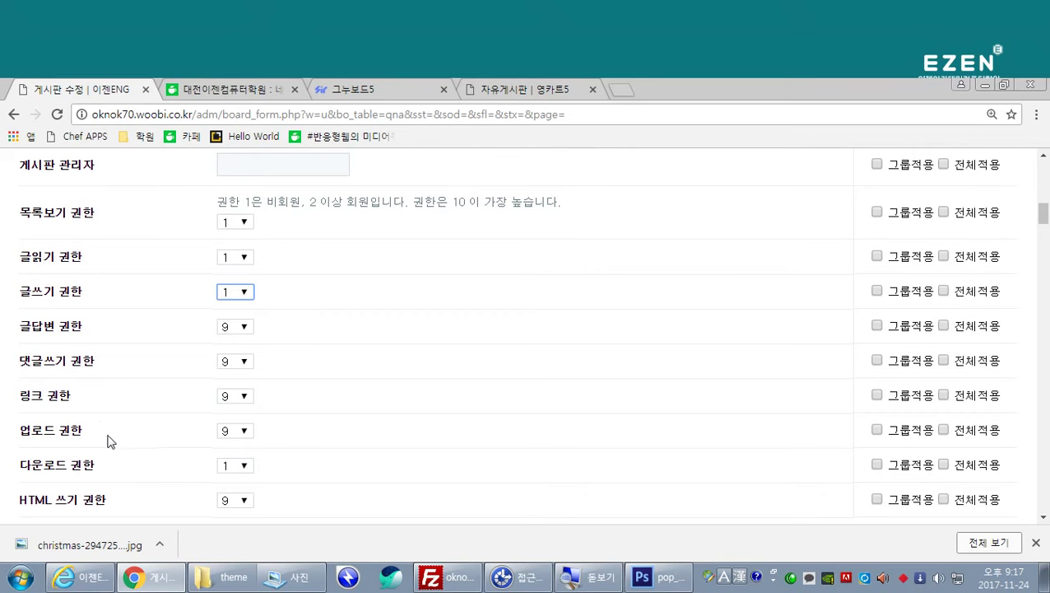
scroll(109, 438, "down", 1)
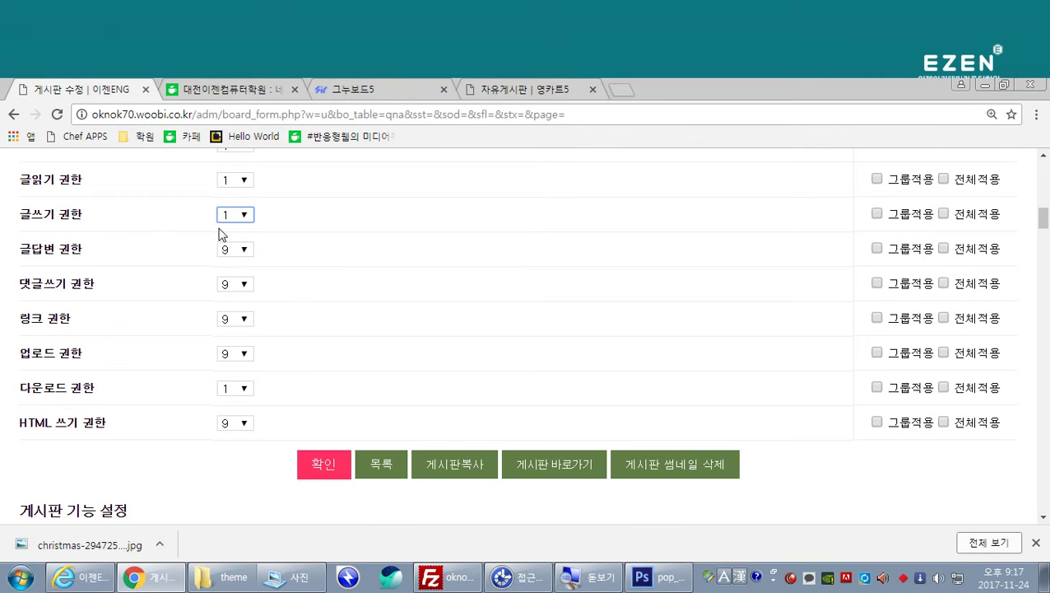
scroll(218, 240, "down", 2)
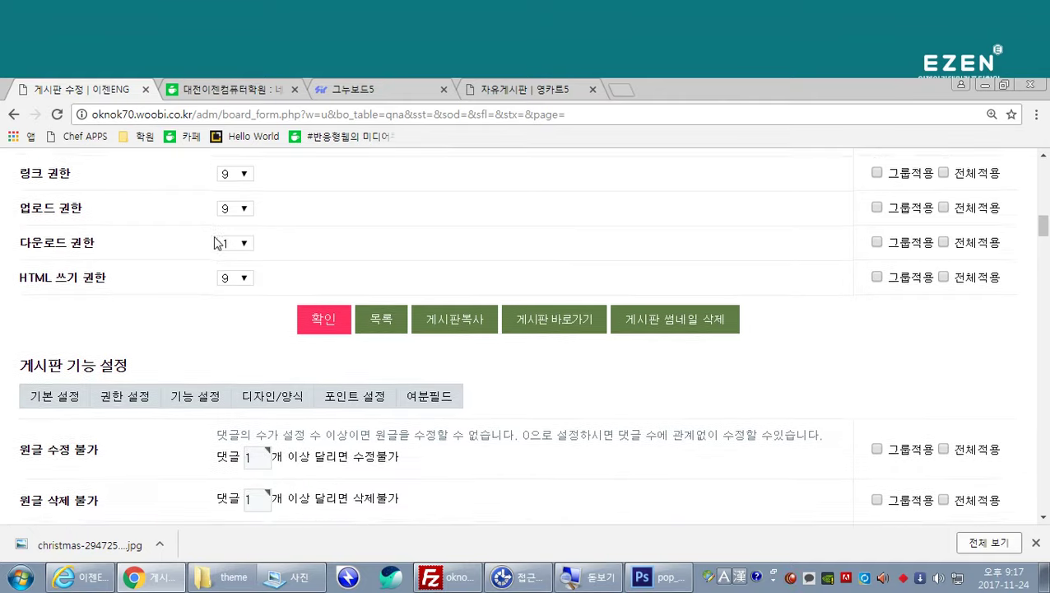
Step: Uncheck DHTML 에디터 사용 for qna, save, and reload the site home in Internet Explorer
scroll(216, 241, "down", 1)
scroll(212, 257, "down", 1)
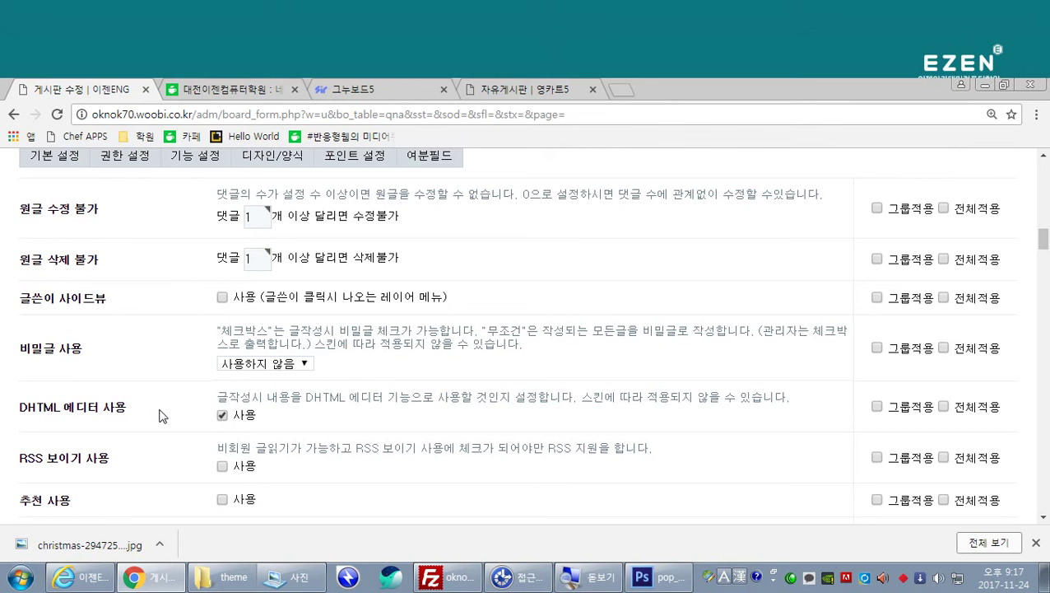
left_click(222, 415)
scroll(271, 416, "down", 8)
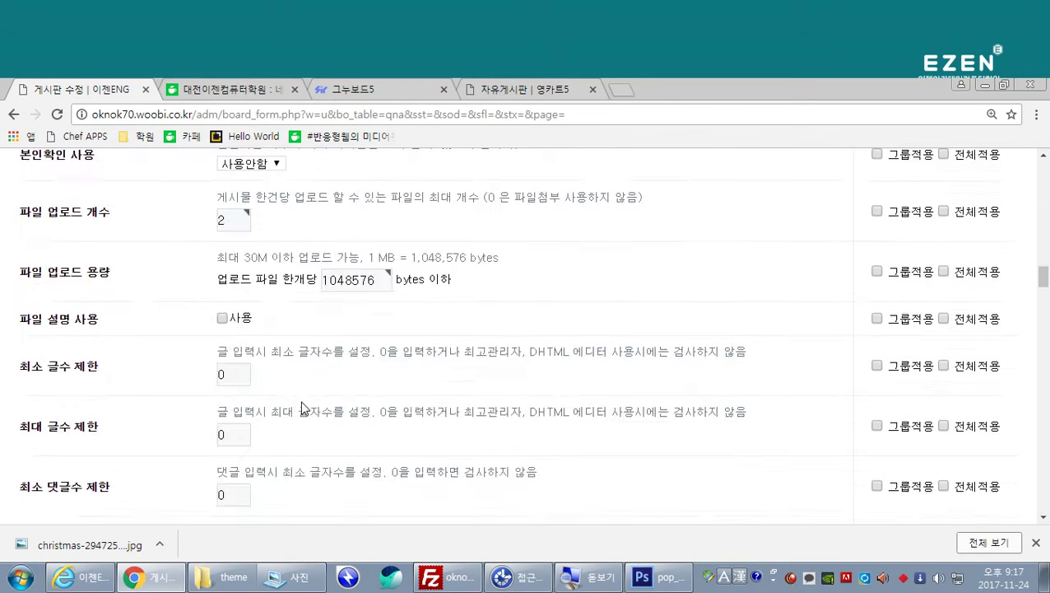
scroll(301, 407, "down", 4)
left_click(323, 452)
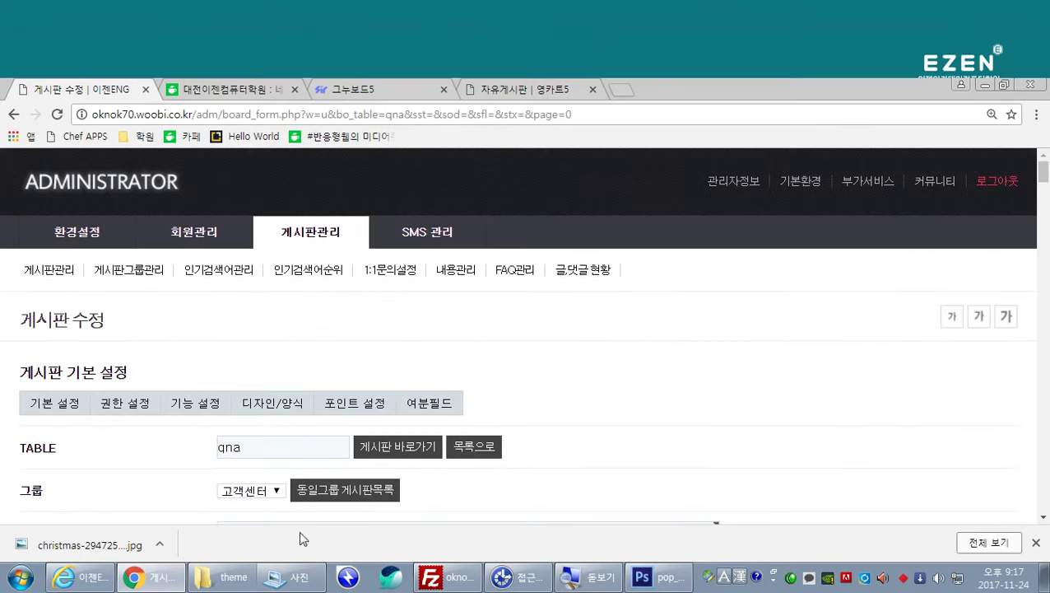
left_click(80, 577)
left_click(129, 199)
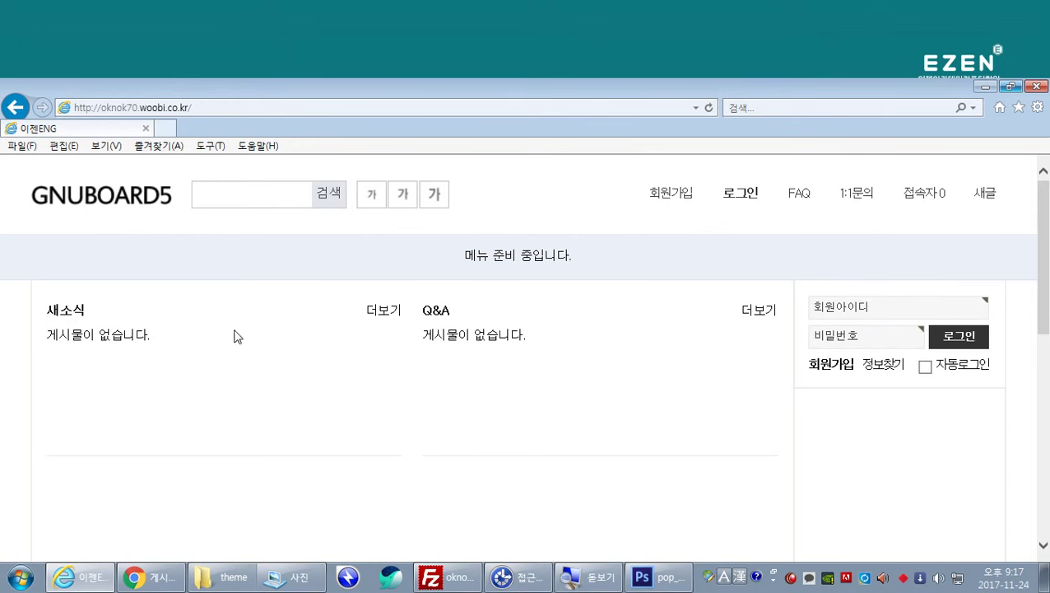
Step: Look through the empty 새소식 board and return to the site home
left_click(66, 313)
scroll(411, 414, "down", 3)
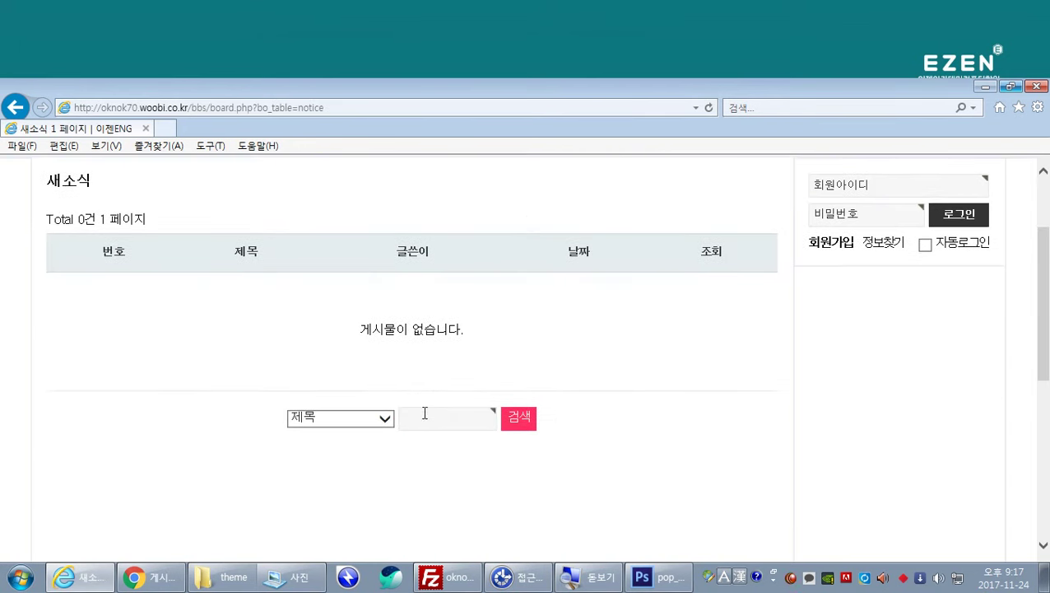
scroll(418, 356, "up", 3)
left_click(153, 201)
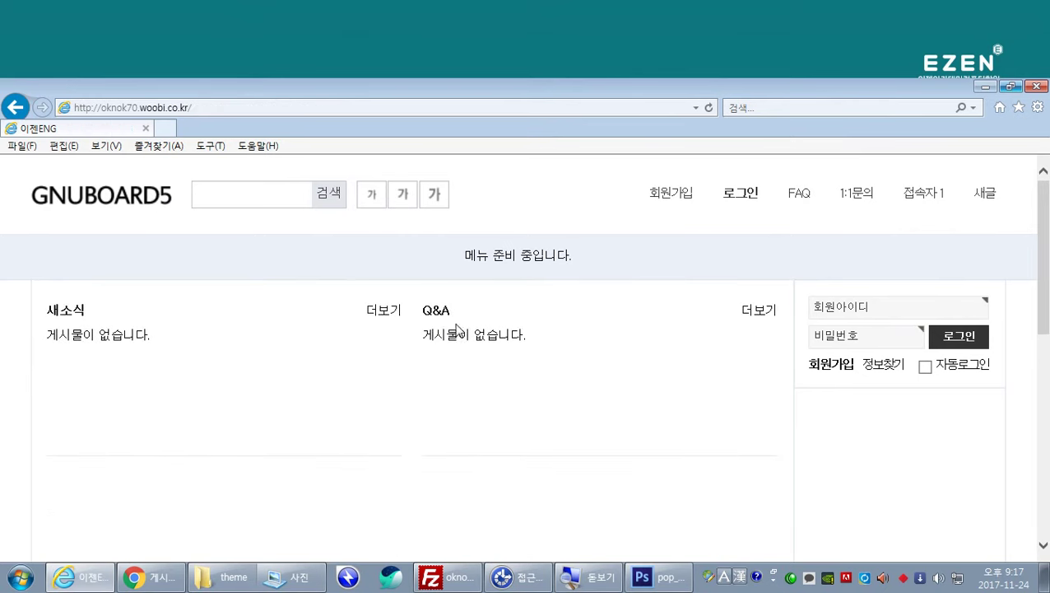
Step: Open the Q&A board's guest write form, then go back to the admin settings
left_click(437, 320)
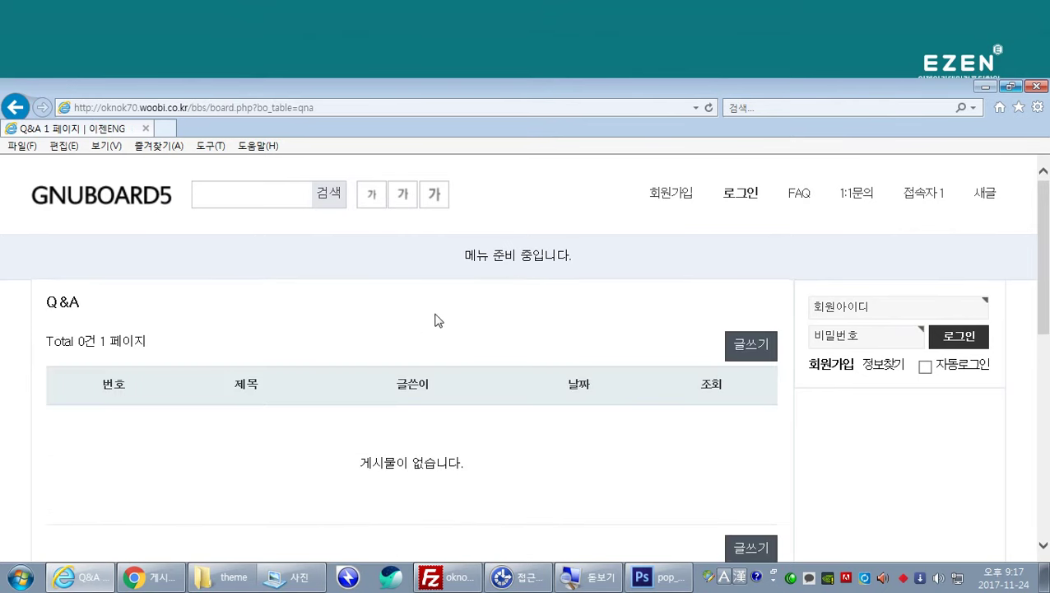
scroll(437, 320, "down", 3)
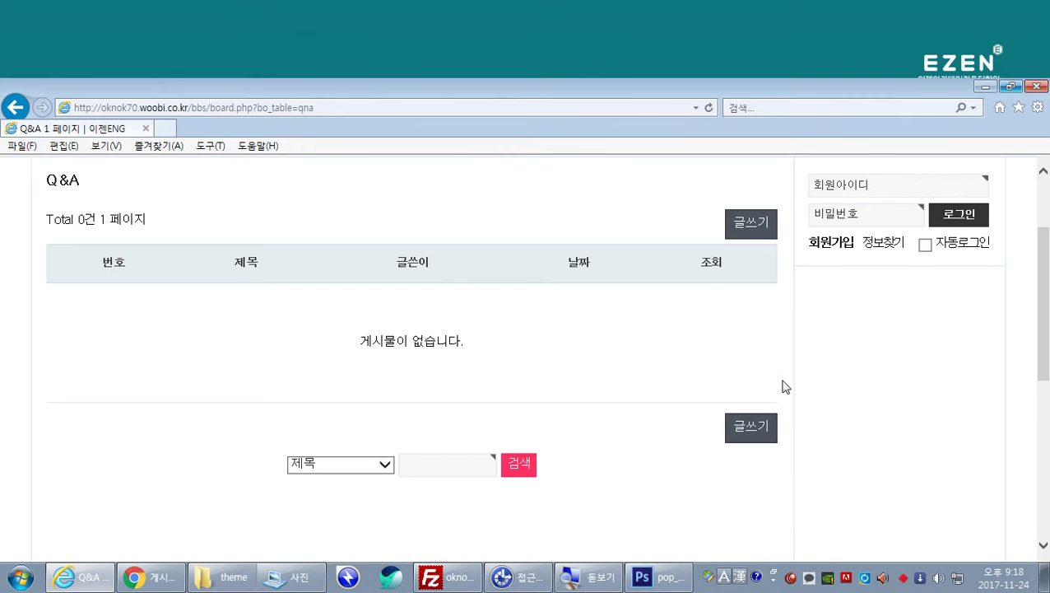
left_click(751, 426)
scroll(218, 352, "down", 1)
left_click(186, 288)
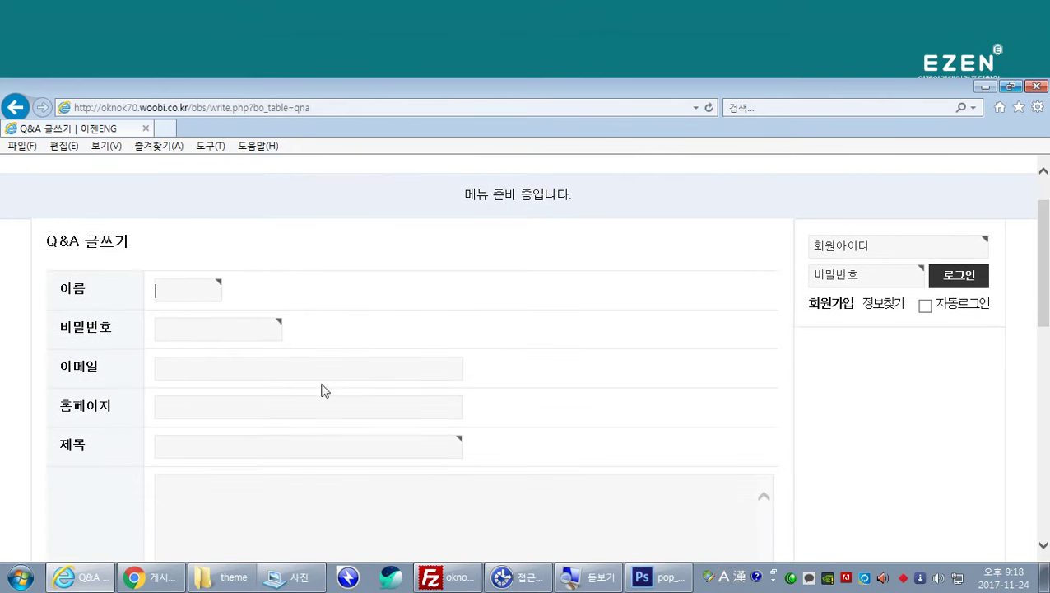
left_click(141, 576)
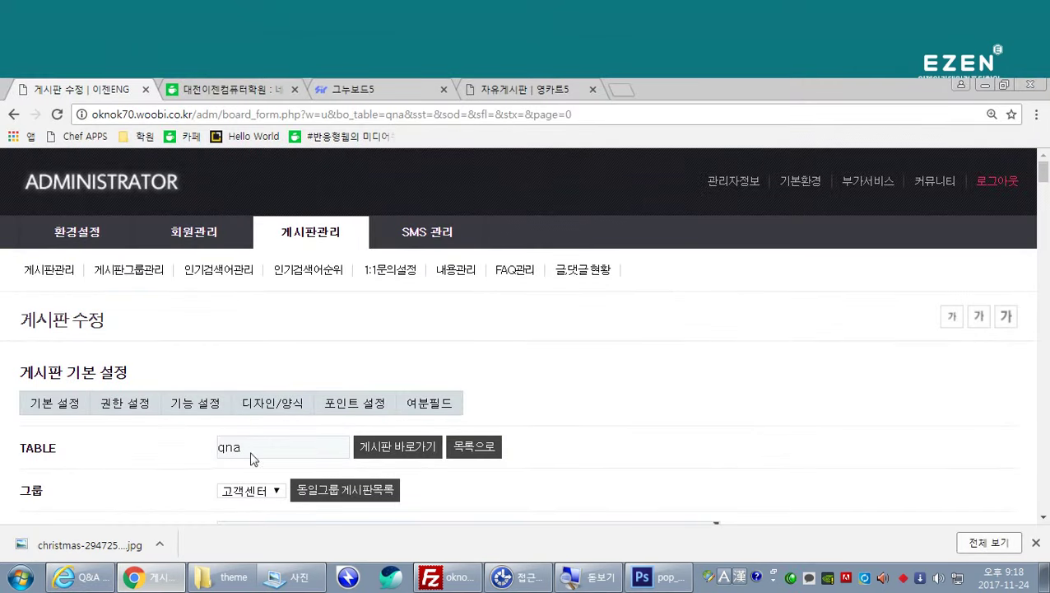
Step: Set the qna board's 비밀글 사용 option to 무조건 and save the settings
scroll(317, 367, "down", 6)
scroll(313, 368, "down", 8)
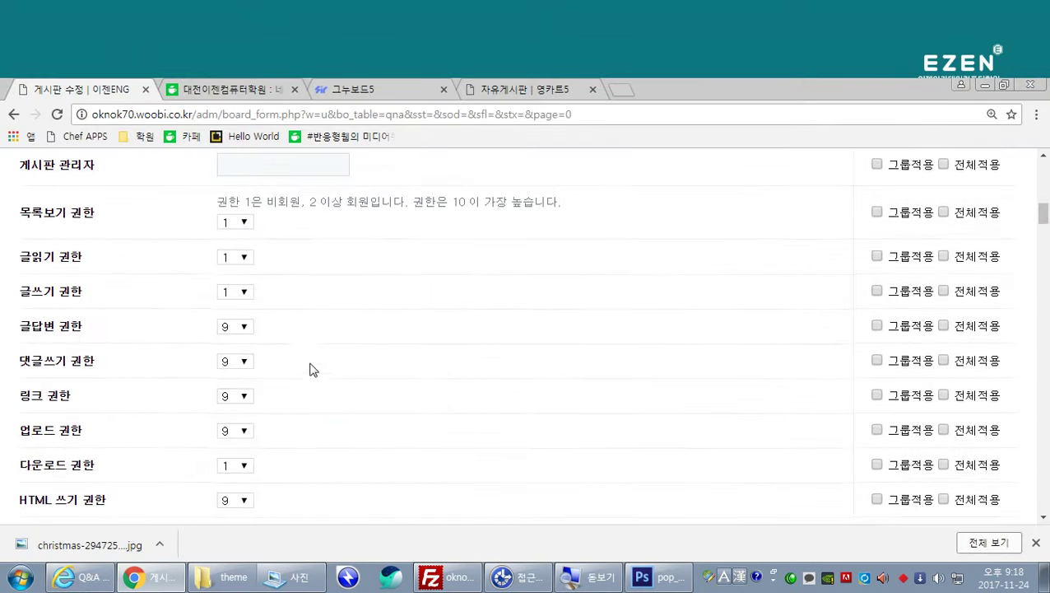
scroll(306, 372, "down", 4)
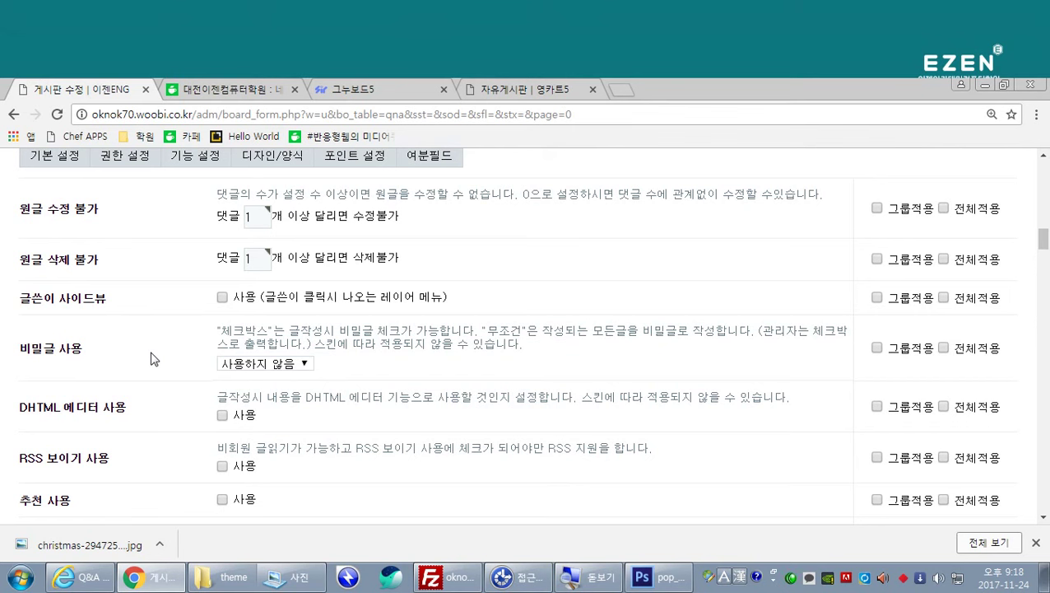
left_click(247, 366)
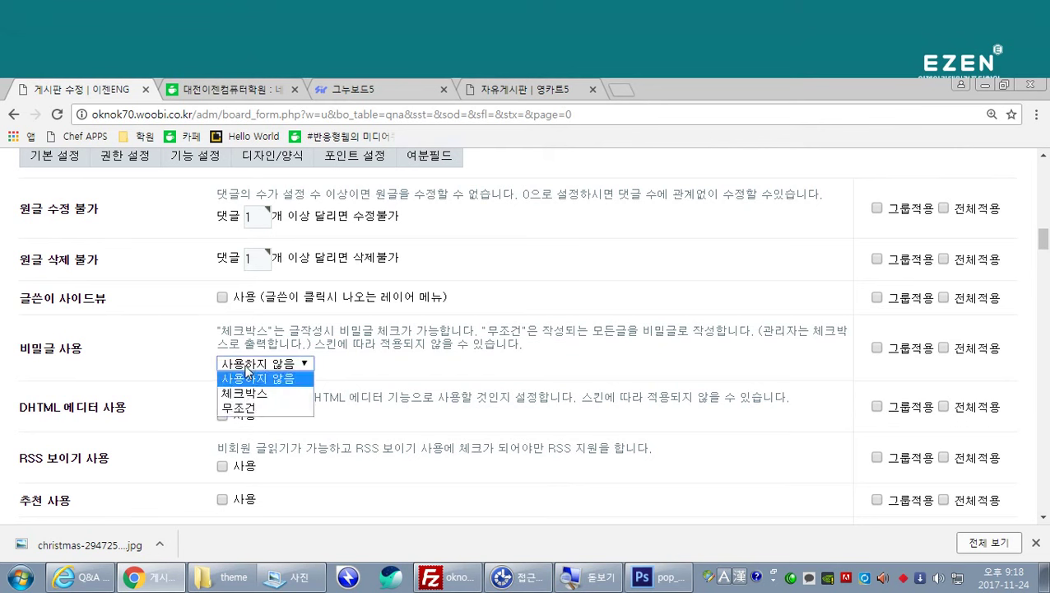
left_click(254, 409)
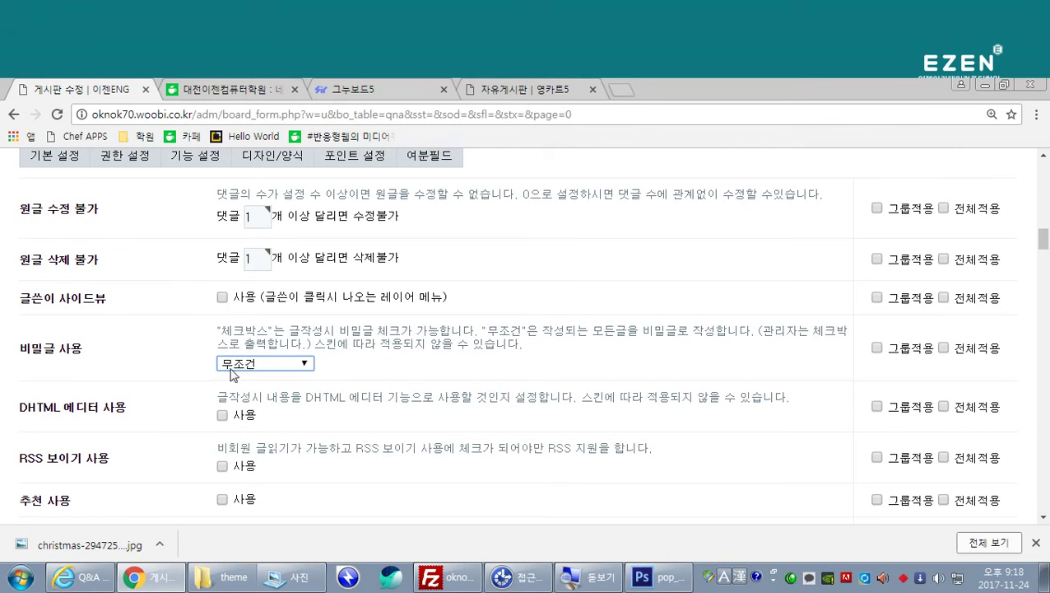
left_click(133, 346)
scroll(134, 346, "down", 15)
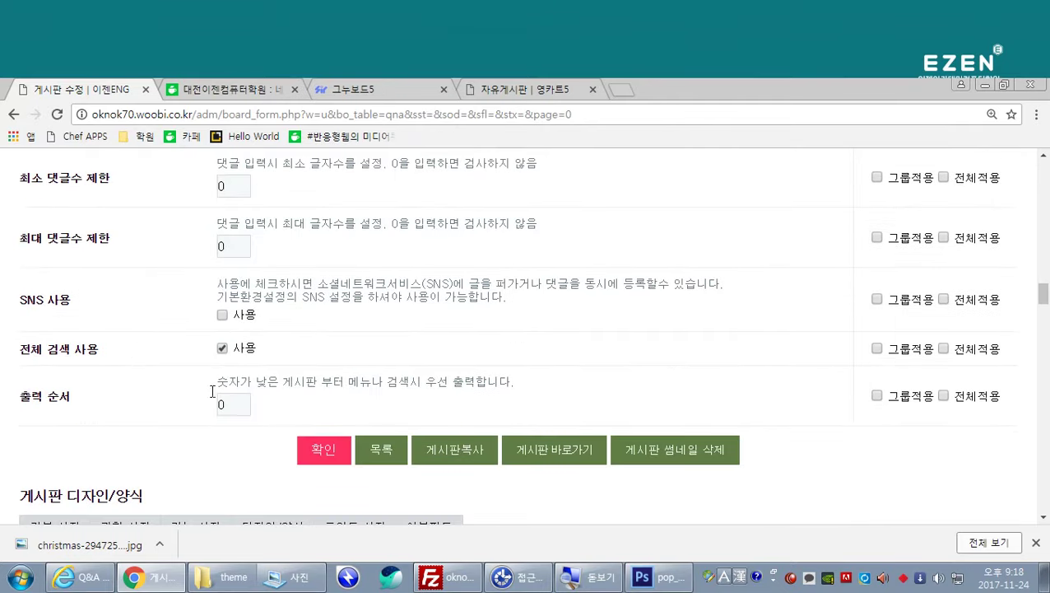
left_click(321, 454)
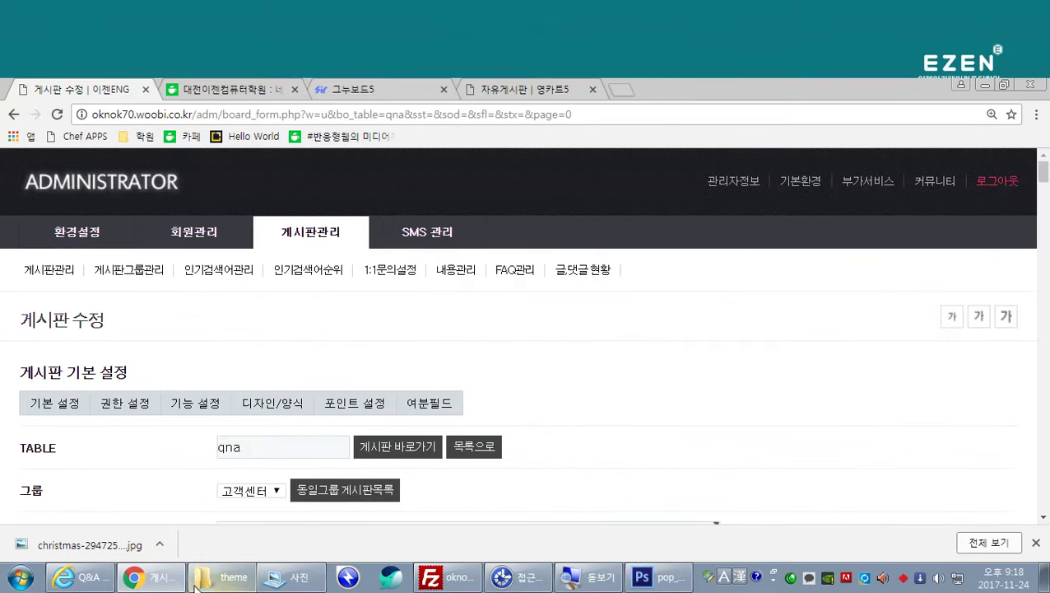
Step: Bring the site back and reopen the Q&A write form from the post list
left_click(111, 577)
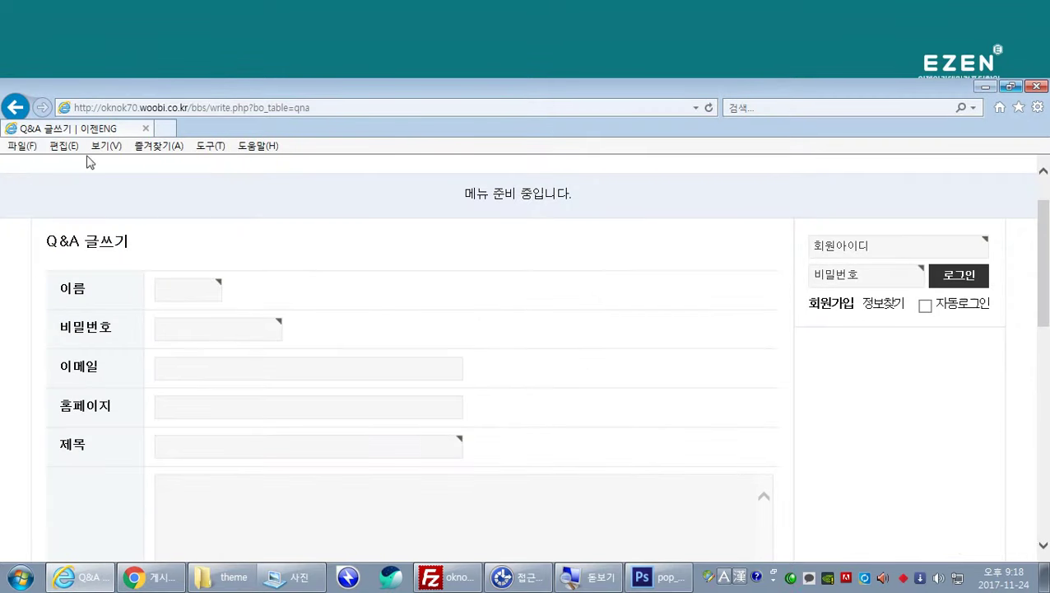
left_click(15, 107)
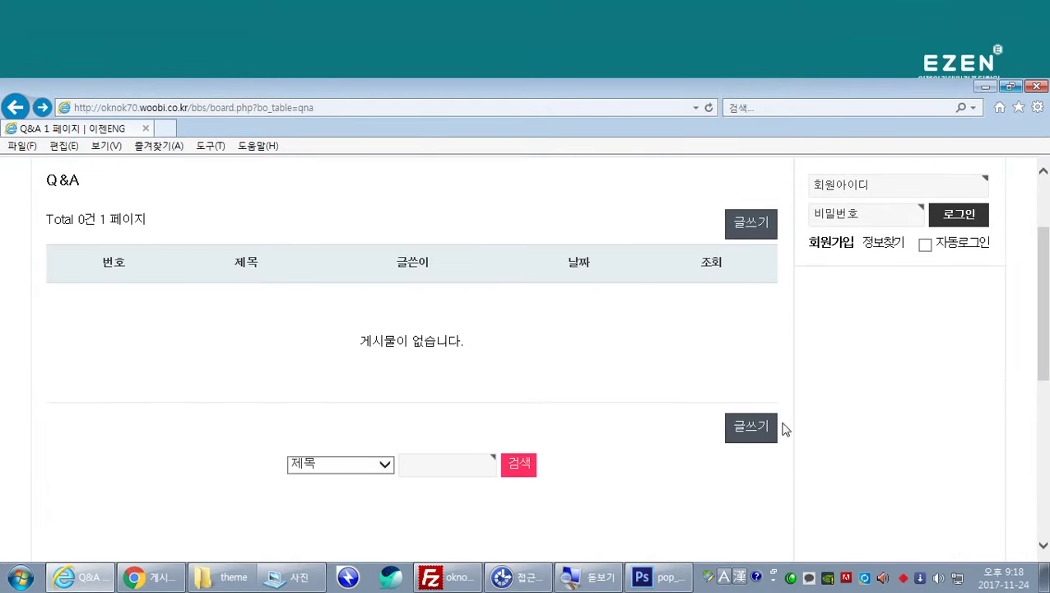
left_click(751, 426)
scroll(527, 356, "down", 1)
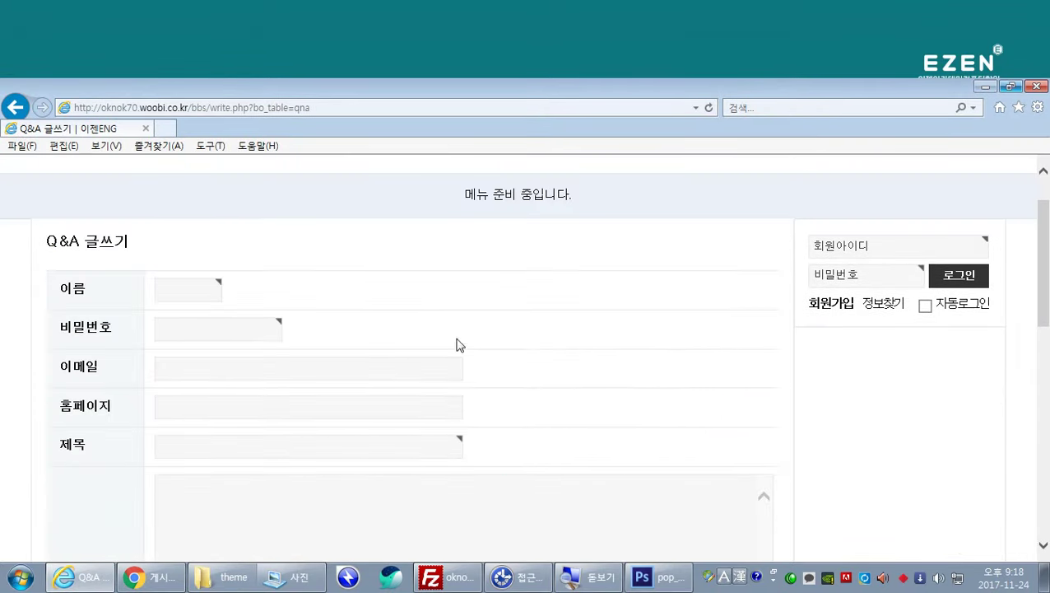
Step: Fill in the guest name and password fields
left_click(188, 293)
type("dl")
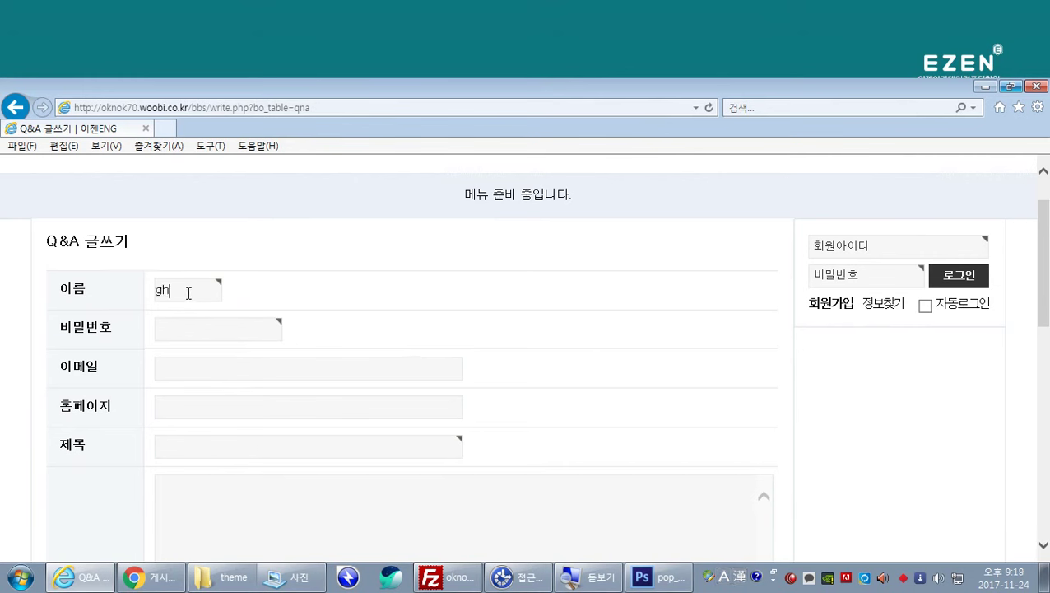
key("BackSpace")
key("BackSpace")
key("Hangul")
type("ㅅ")
key("BackSpace")
type("홍길동")
key("Tab")
type("1234")
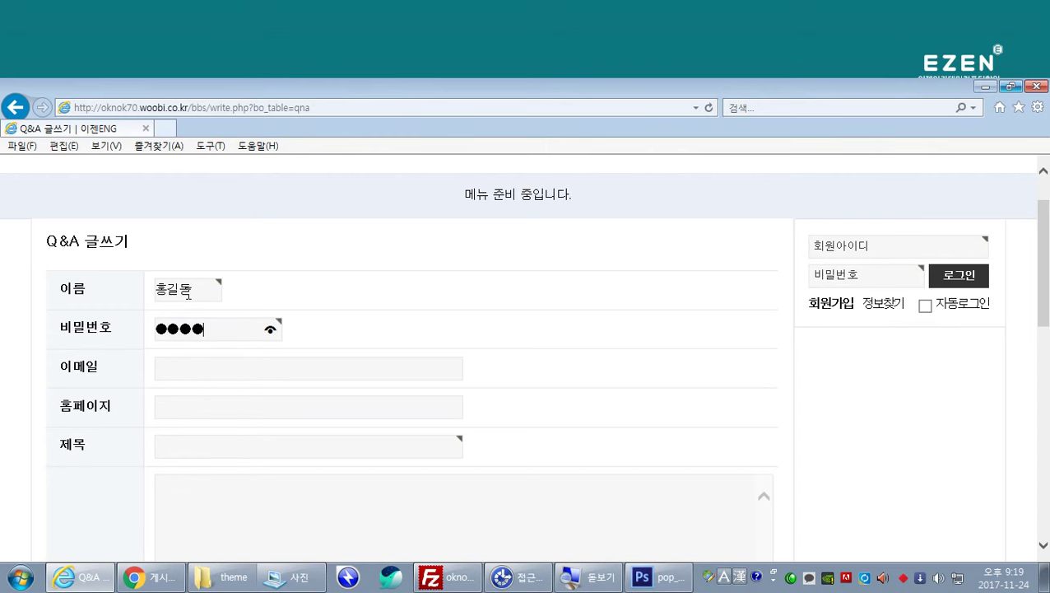
left_click(510, 365)
Step: Type the title 축하해요 기대하겠습니다. and copy it for the content box
left_click(186, 446)
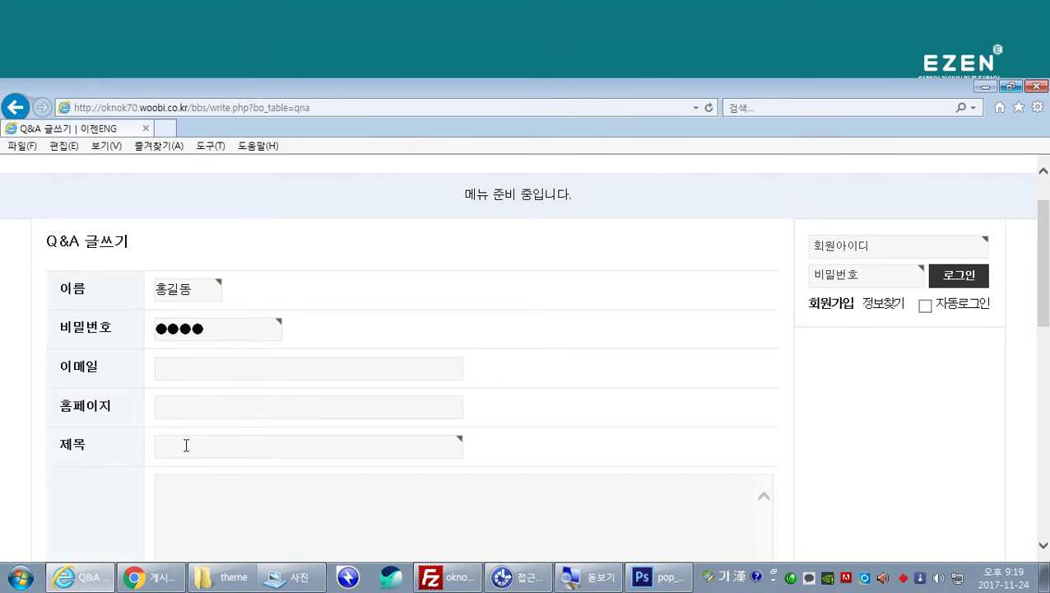
type("기대해요")
type("습니다.")
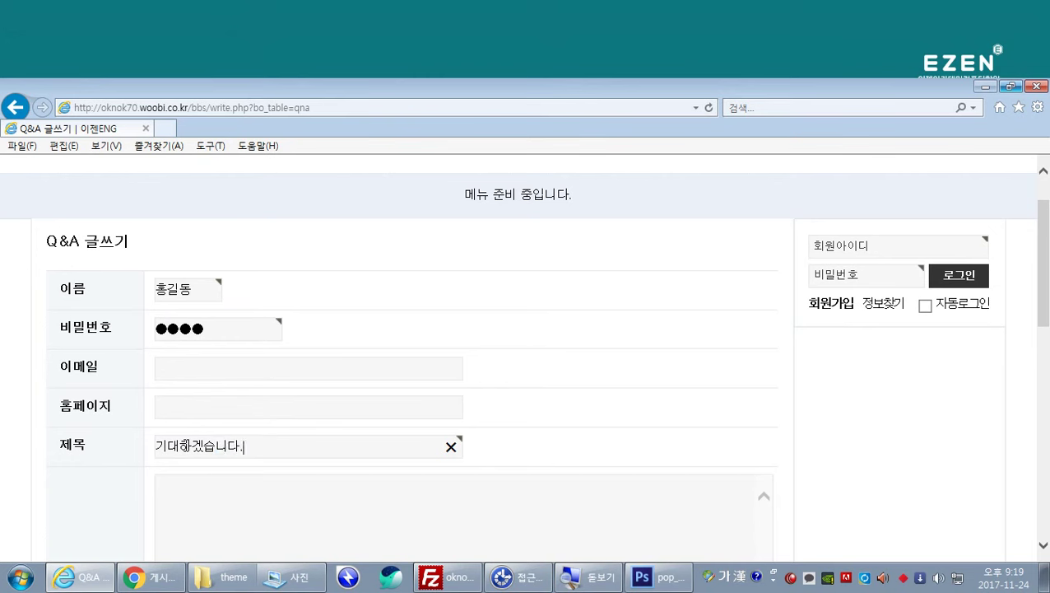
type("축하세")
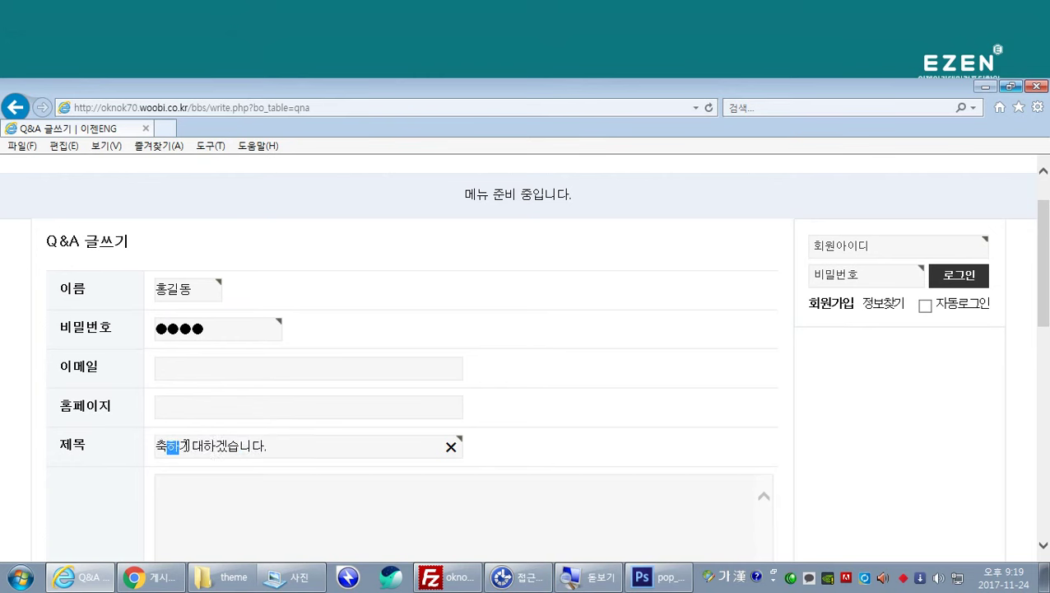
key("BackSpace")
key("BackSpace")
type("해")
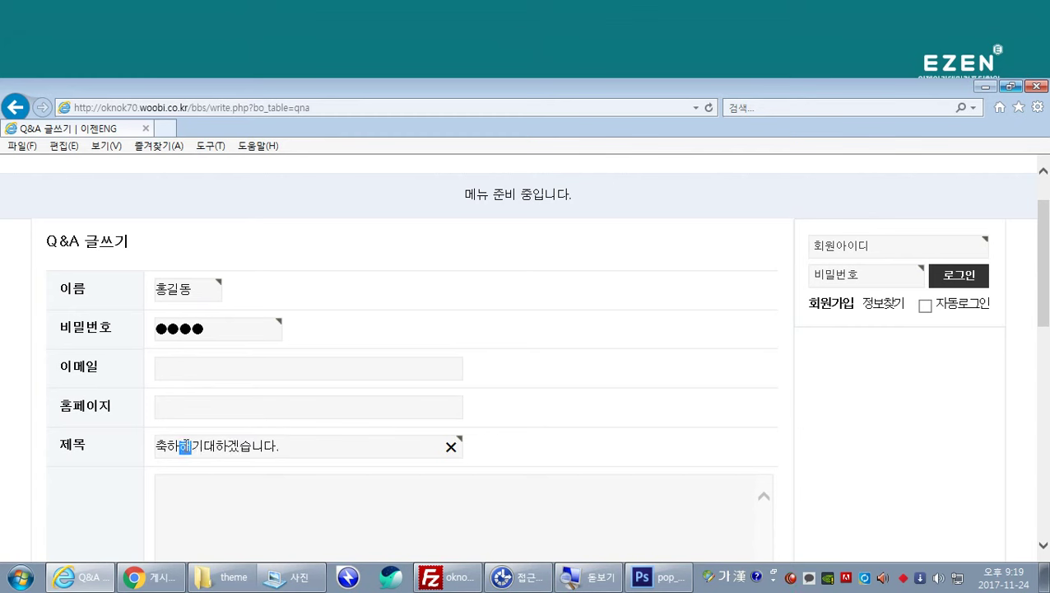
type("요")
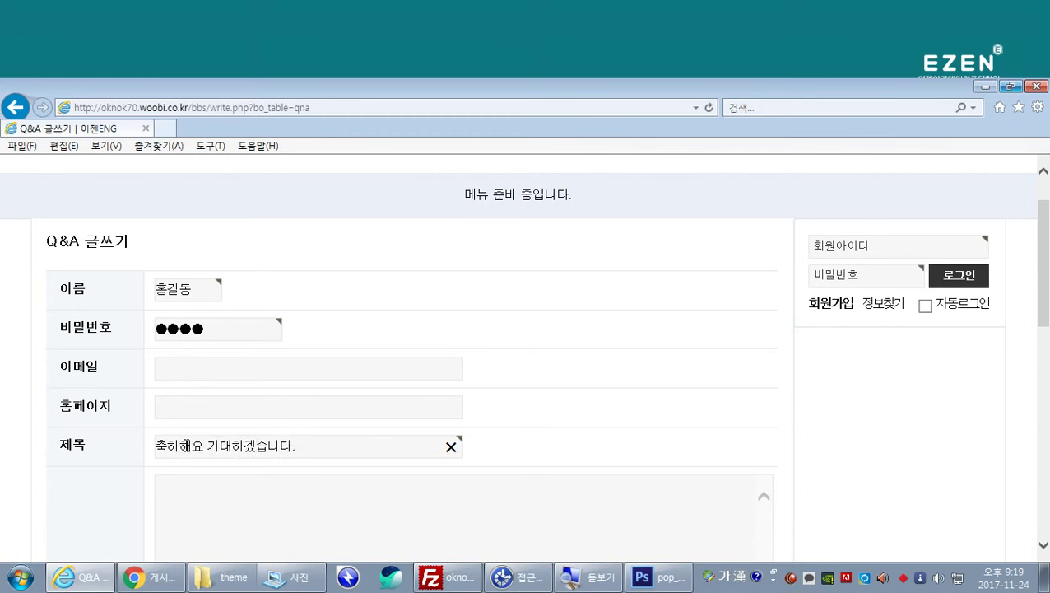
key("ctrl+a")
key("ctrl+c")
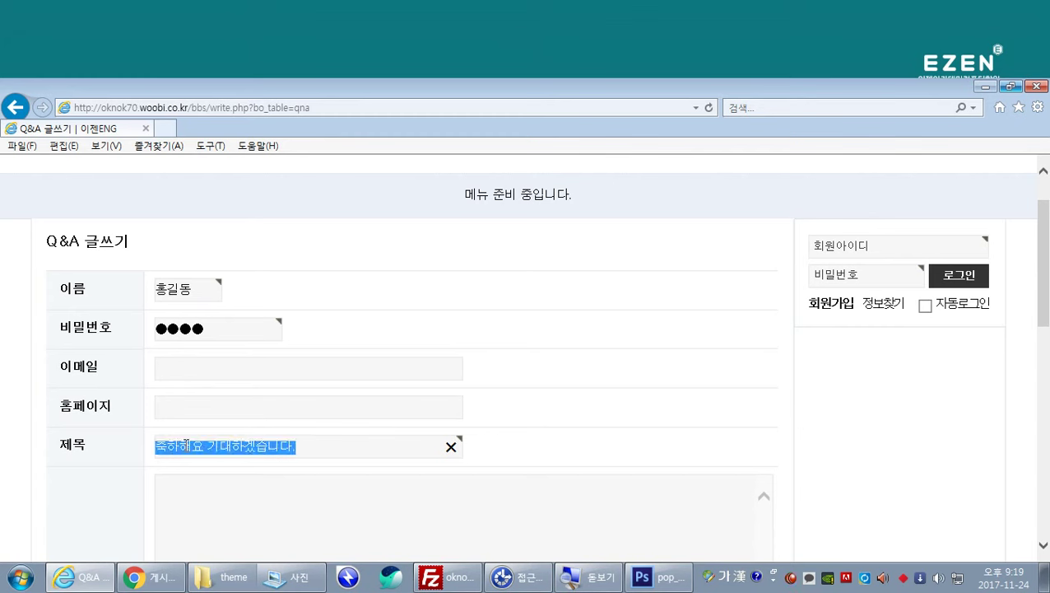
left_click(216, 506)
Step: Paste 축하해요 기대하겠습니다. into the body and shorten the title to 축하해요
scroll(227, 504, "down", 3)
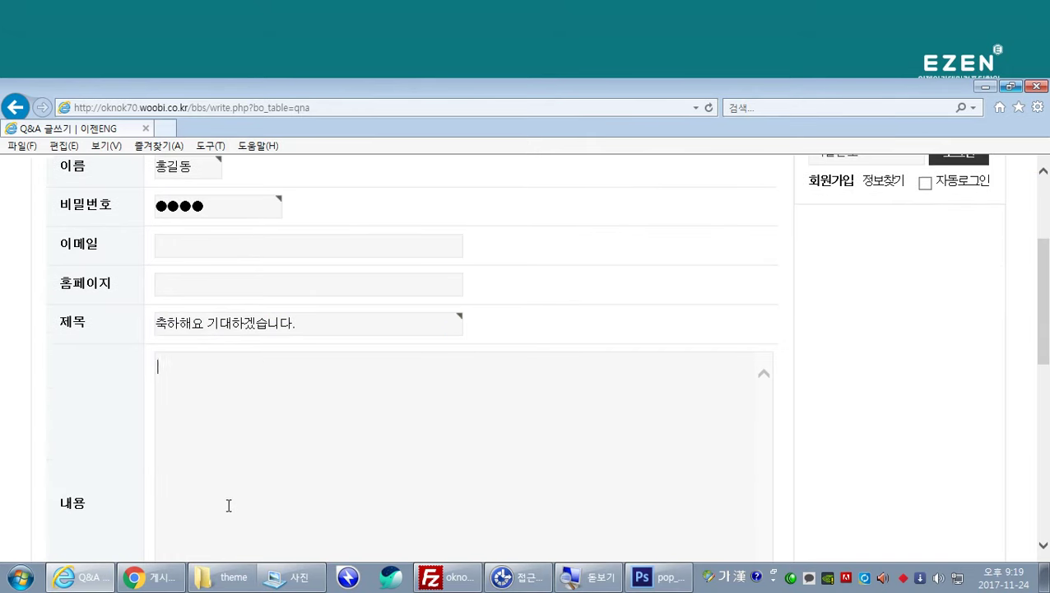
key("ctrl+v")
scroll(254, 490, "down", 1)
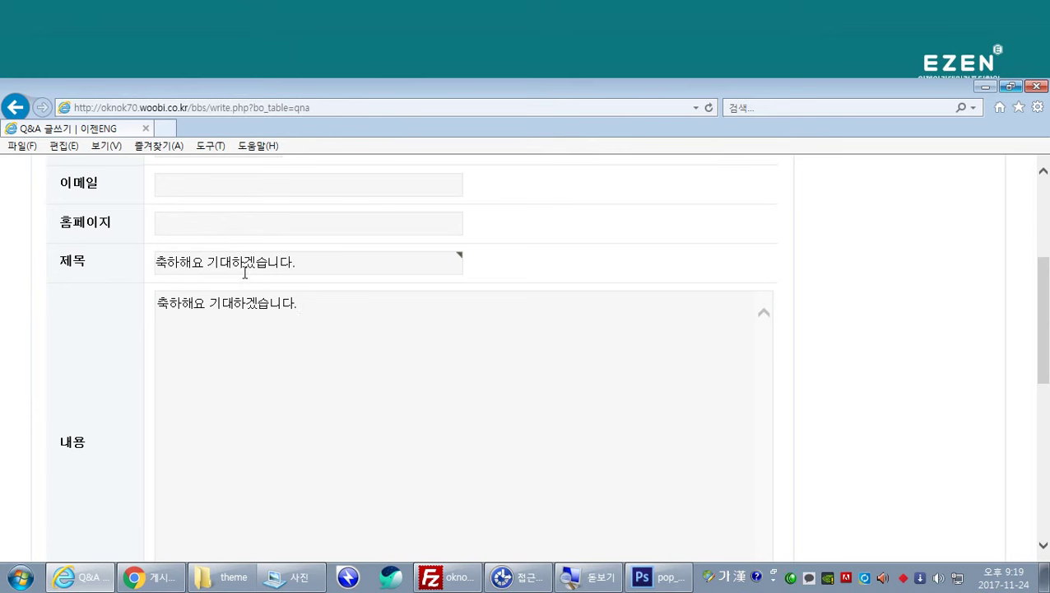
left_click_drag(206, 261, 396, 265)
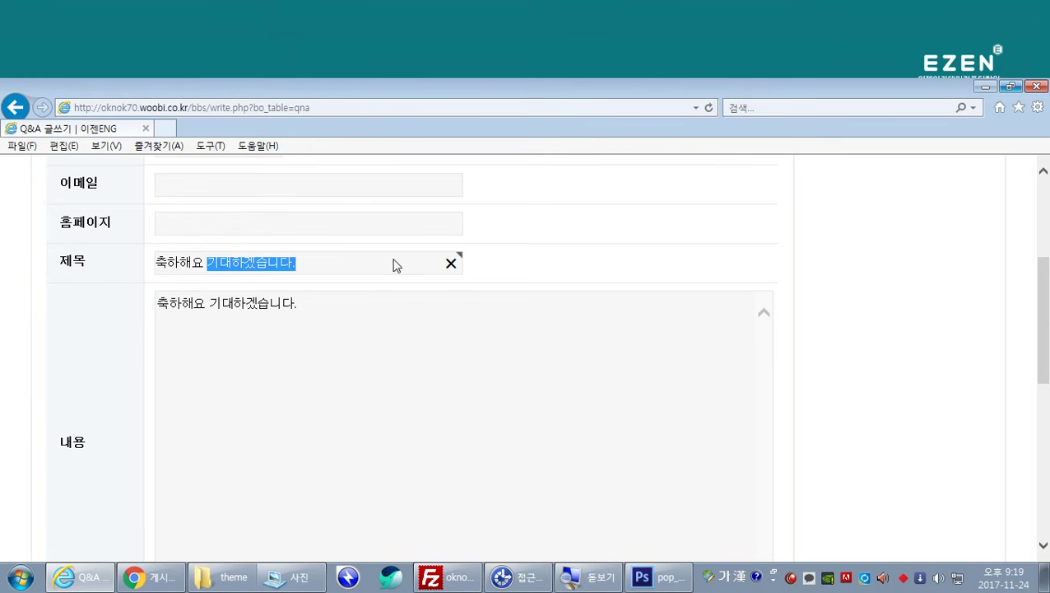
key("BackSpace")
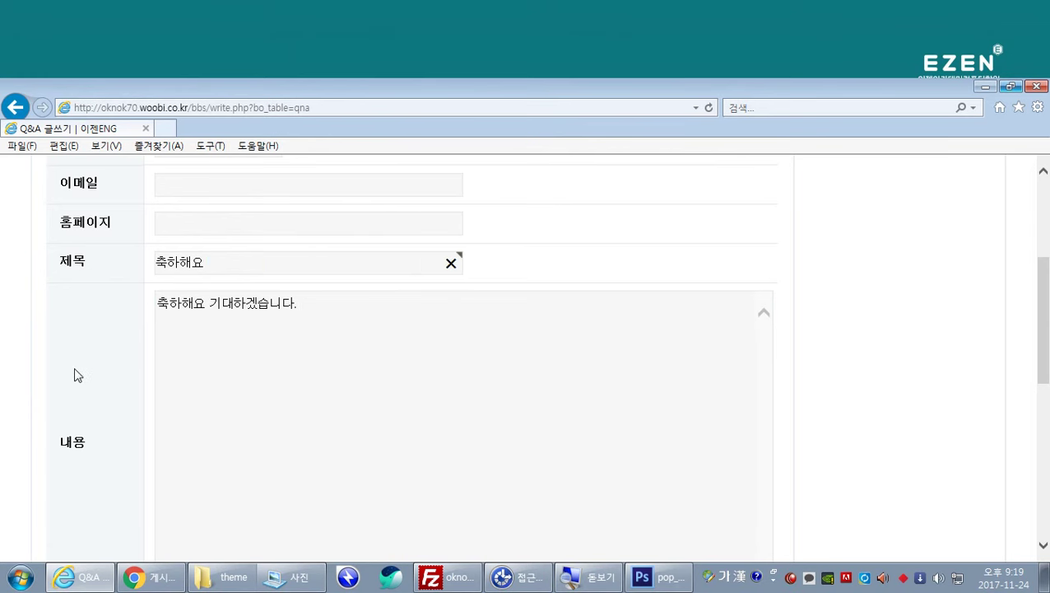
scroll(75, 375, "down", 3)
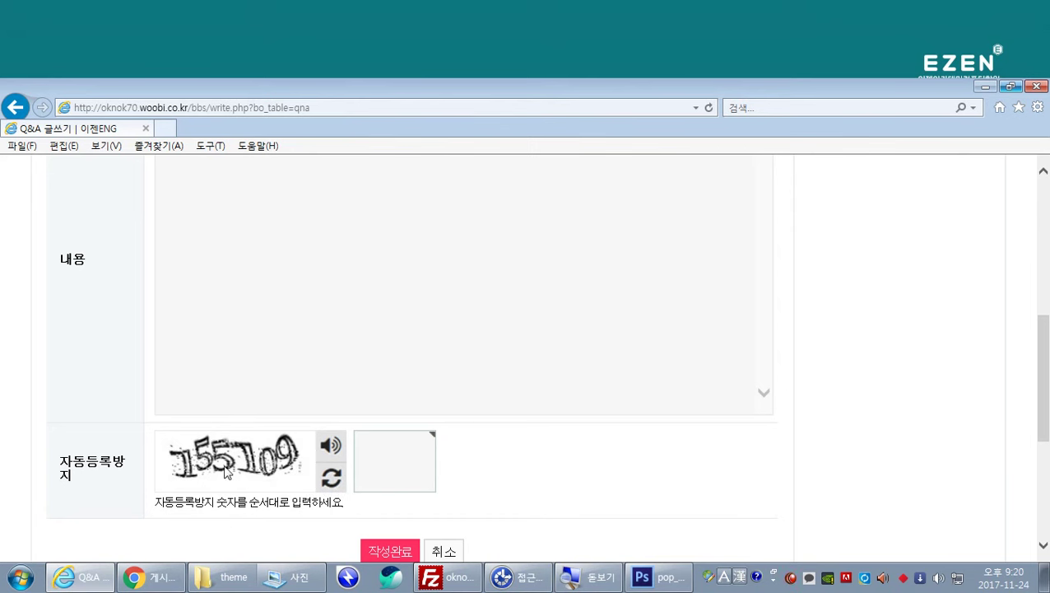
Step: Enter the anti-spam captcha digits and submit the post
left_click(378, 453)
type("155109")
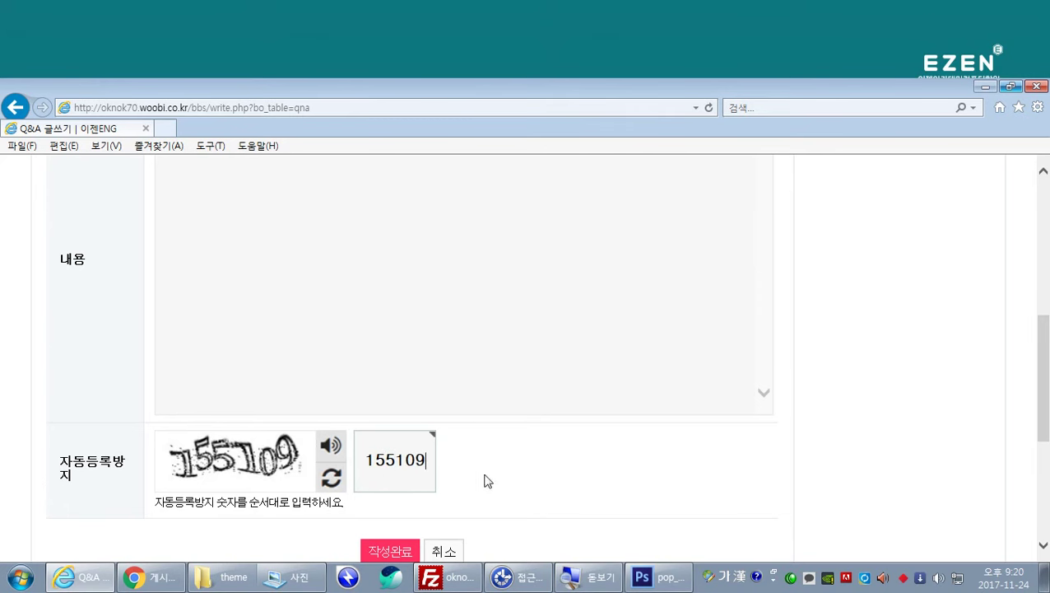
scroll(494, 479, "down", 3)
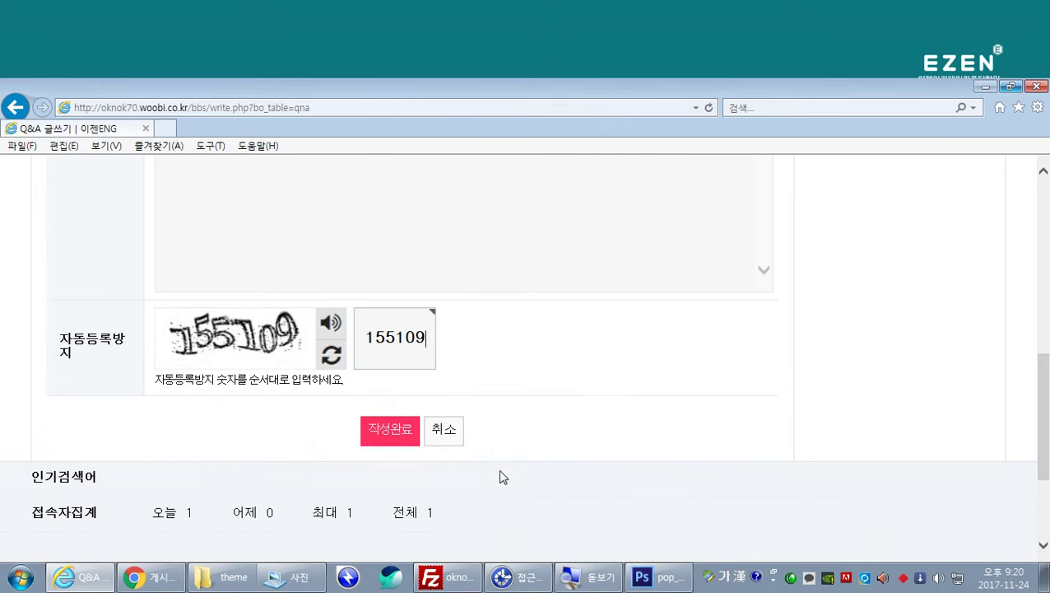
left_click(407, 438)
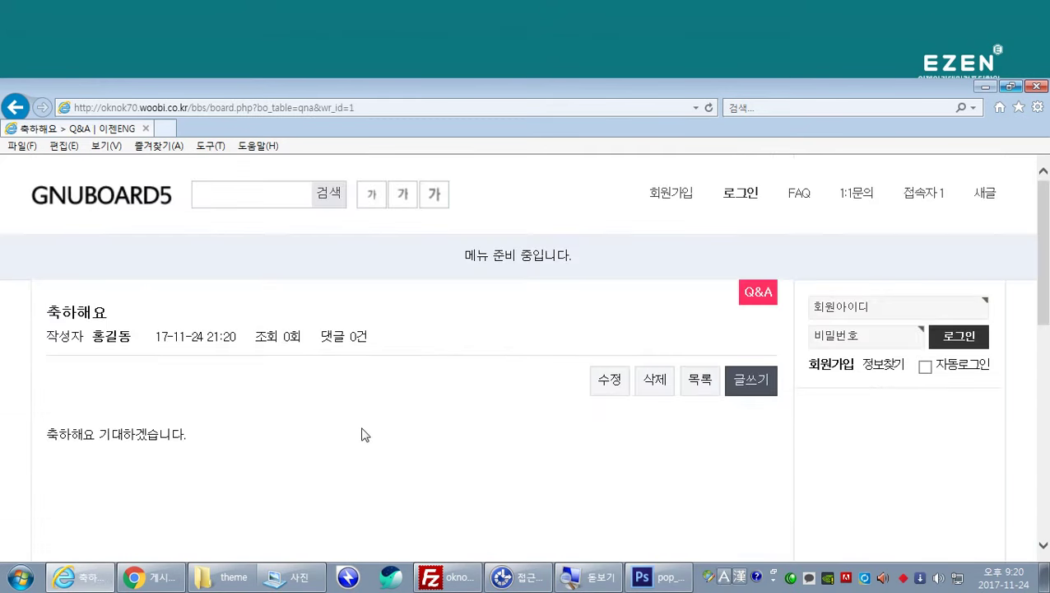
Step: Return to the front page showing the new Q&A post, copy the site address, and close Internet Explorer
left_click(118, 206)
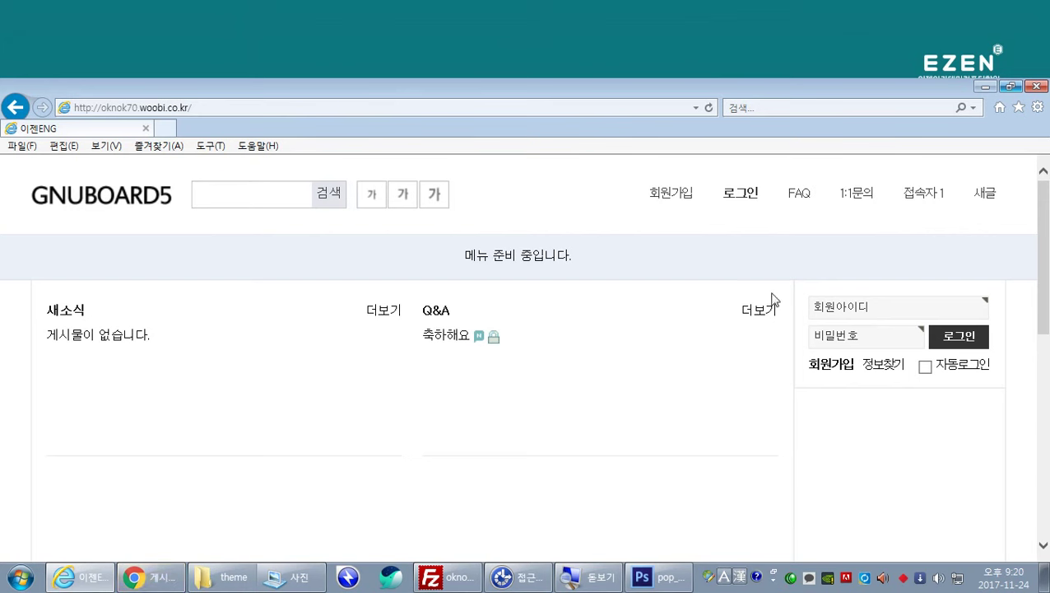
left_click(201, 109)
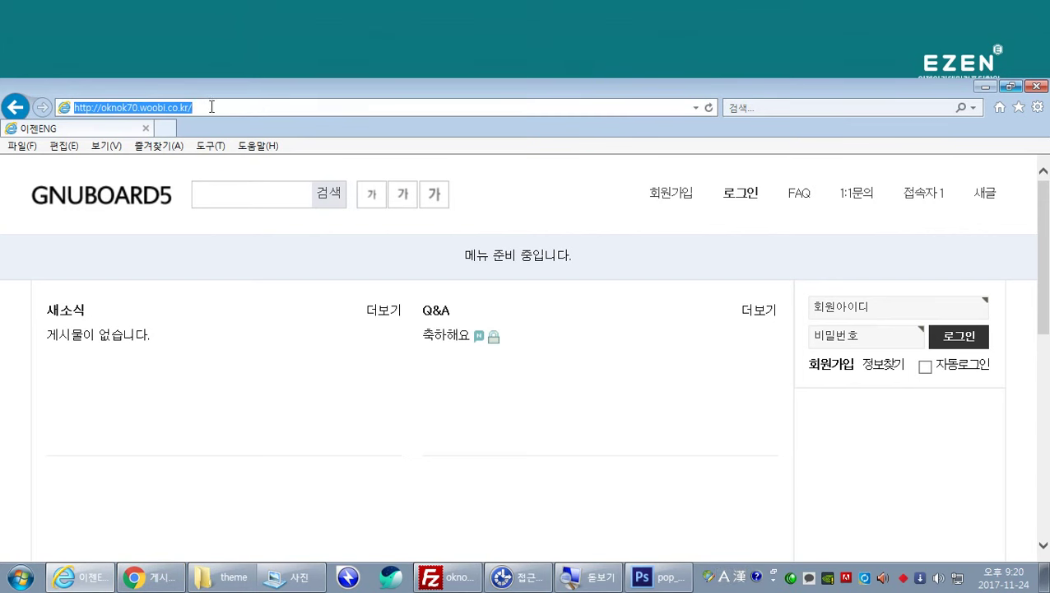
right_click(212, 107)
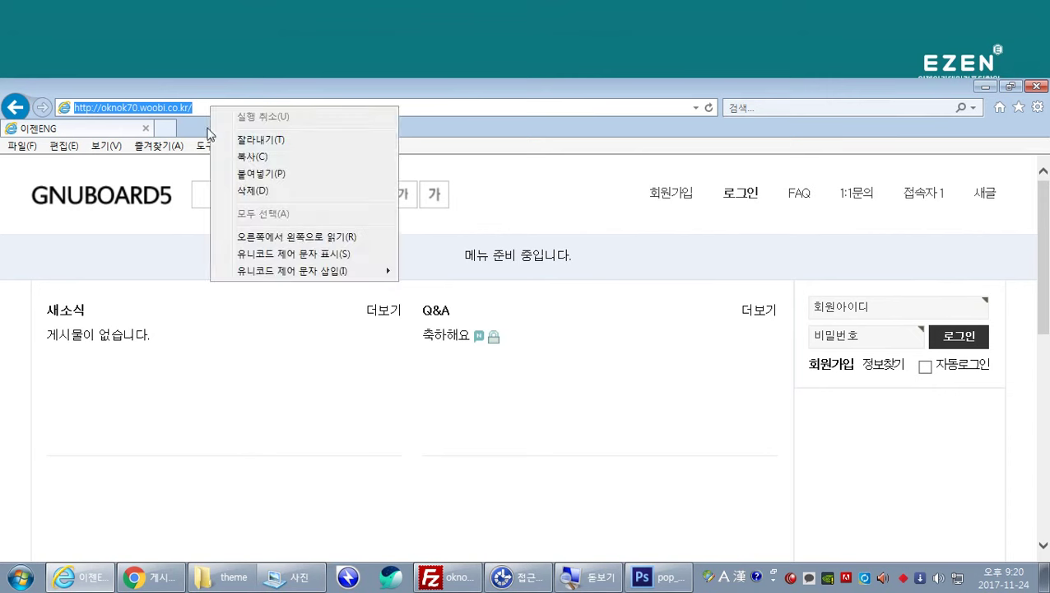
left_click(253, 157)
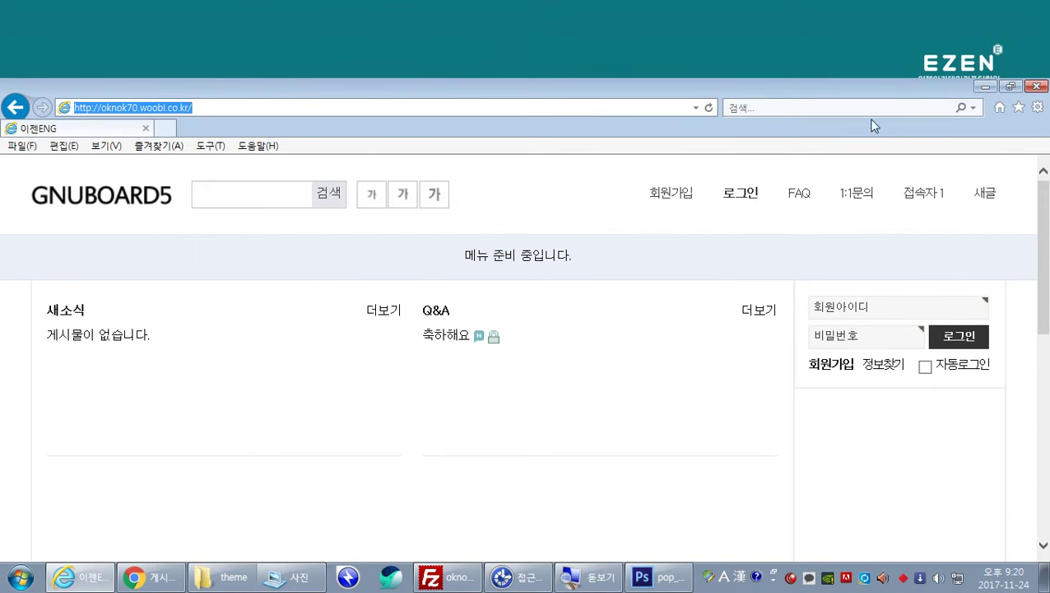
left_click(1036, 86)
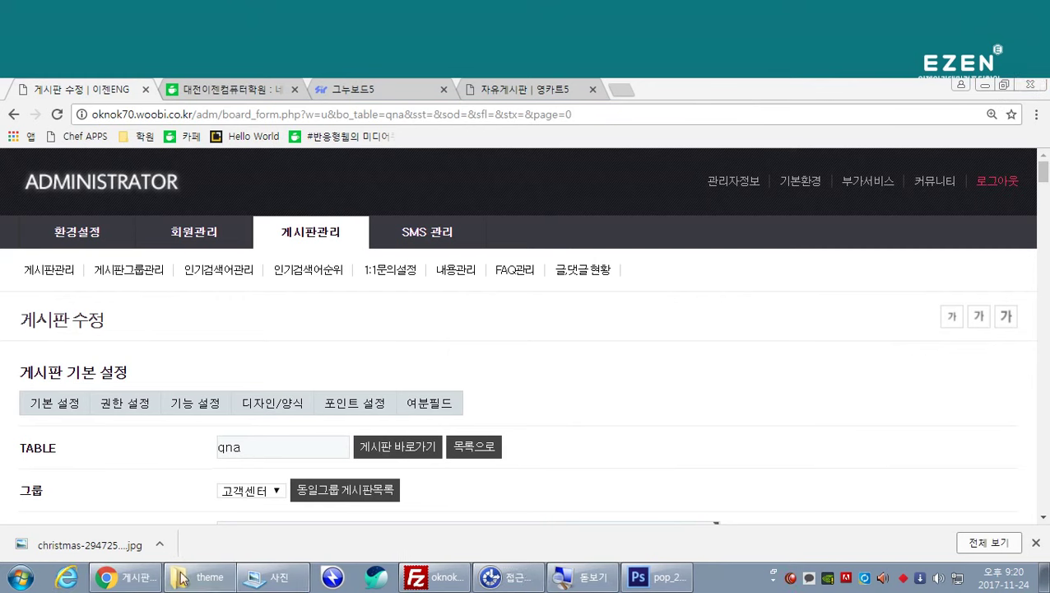
Step: In Chrome, go to the community front page, open the 축하해요 Q&A post and start a reply
left_click(136, 577)
left_click(935, 178)
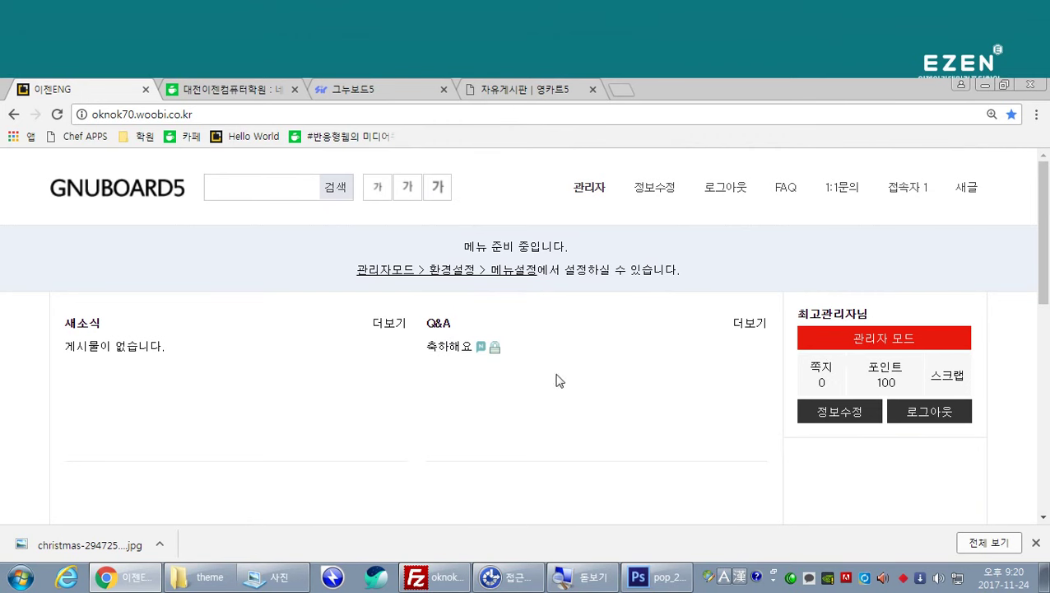
left_click(465, 353)
scroll(475, 346, "down", 1)
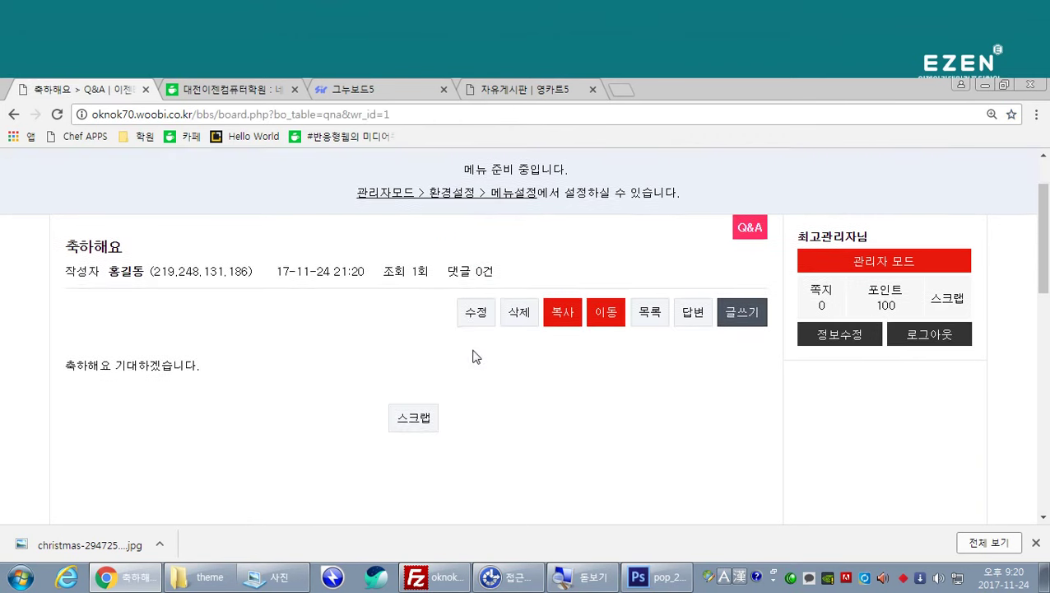
scroll(529, 376, "down", 1)
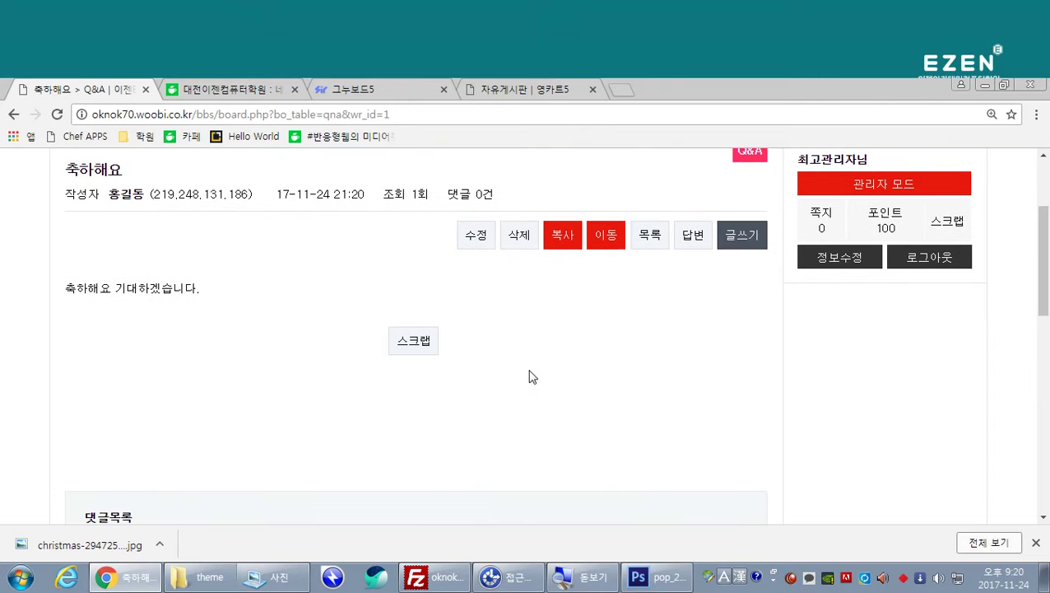
scroll(530, 377, "down", 1)
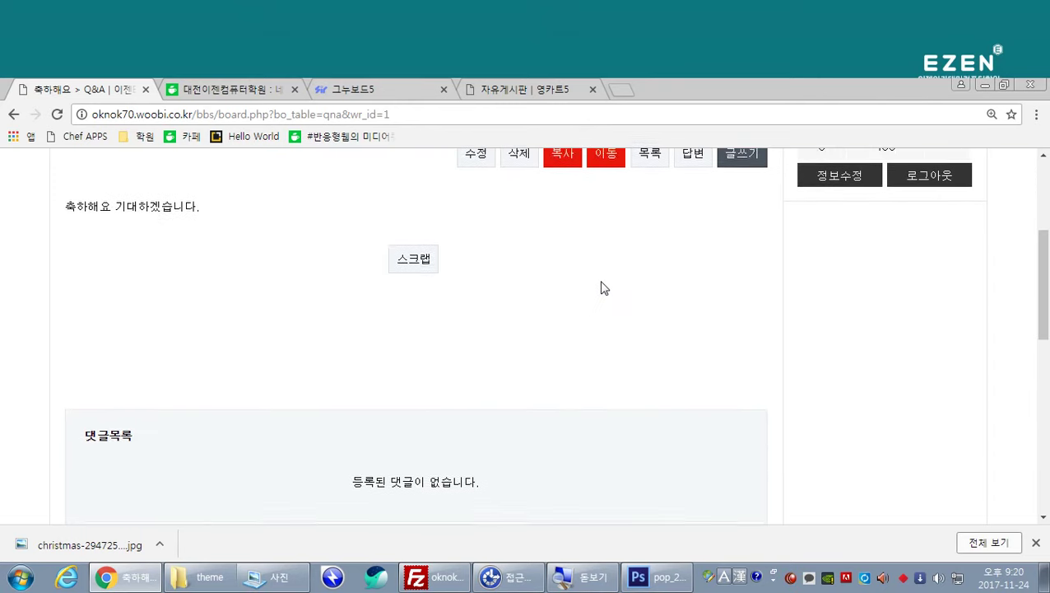
scroll(601, 288, "down", 1)
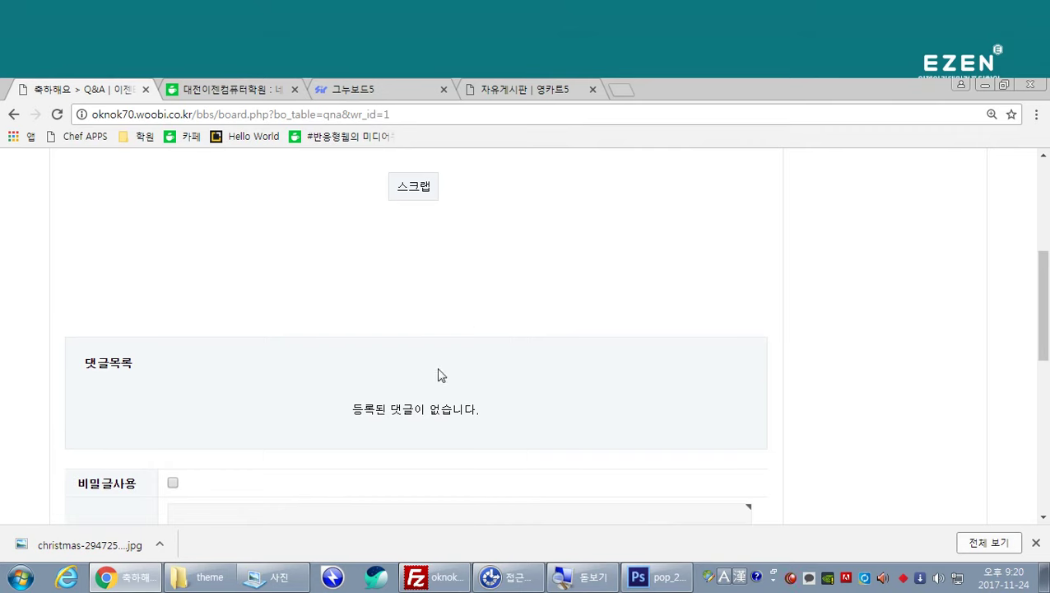
scroll(486, 319, "up", 2)
left_click(692, 237)
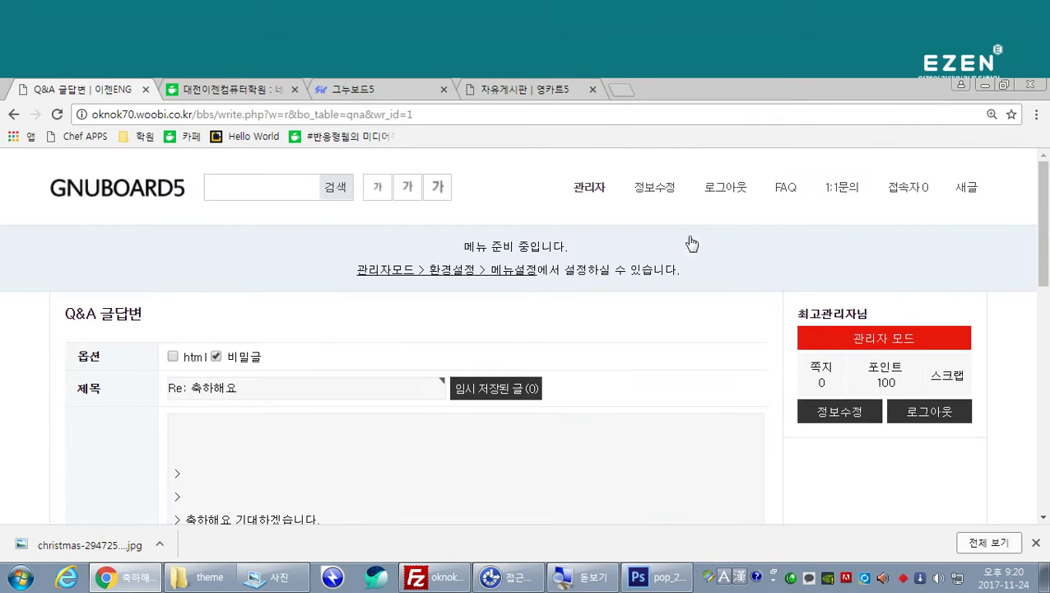
Step: Type 감사합니다 in Korean at the top of the reply content
left_click(189, 424)
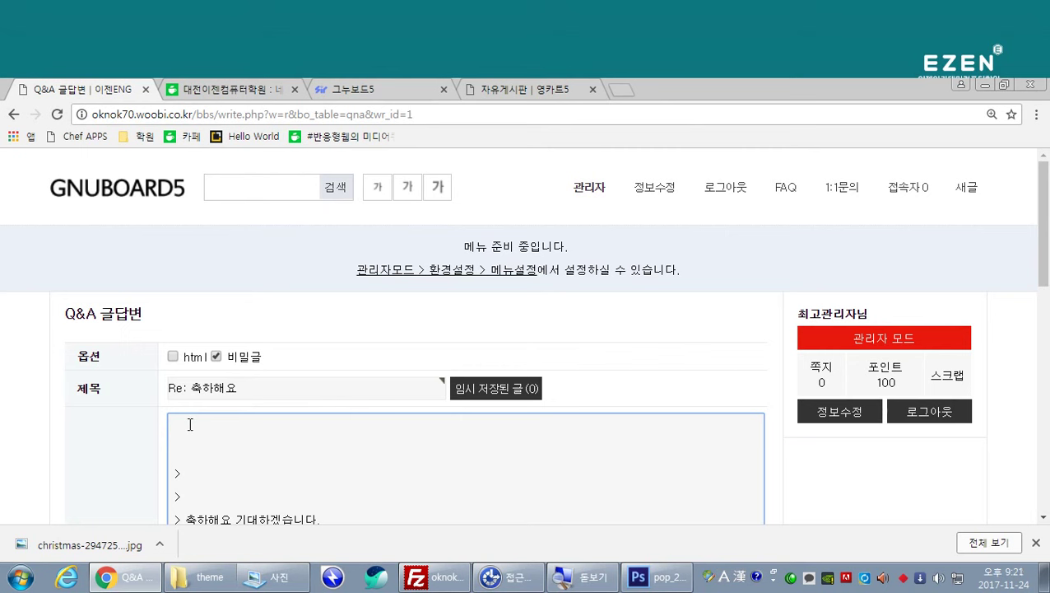
type("rka")
key("Hangul")
type("감")
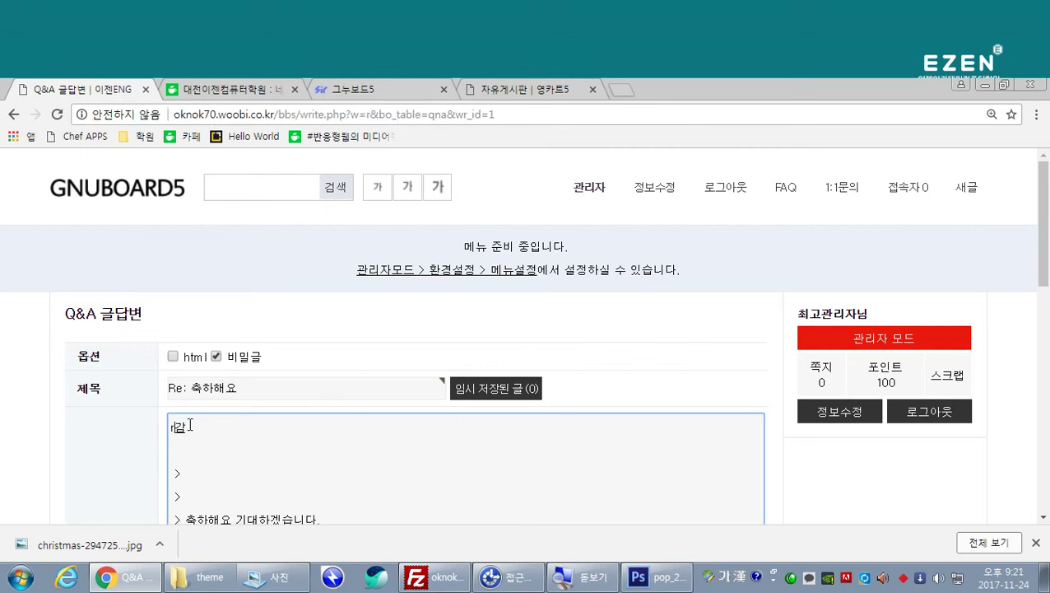
key("BackSpace")
key("BackSpace")
key("BackSpace")
type("감사합니다. 많")
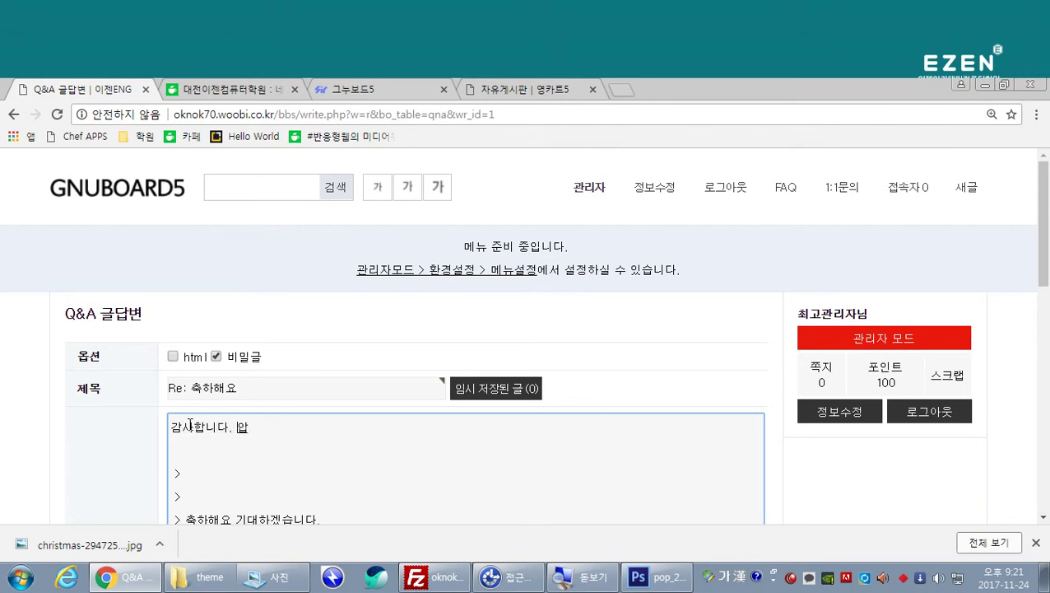